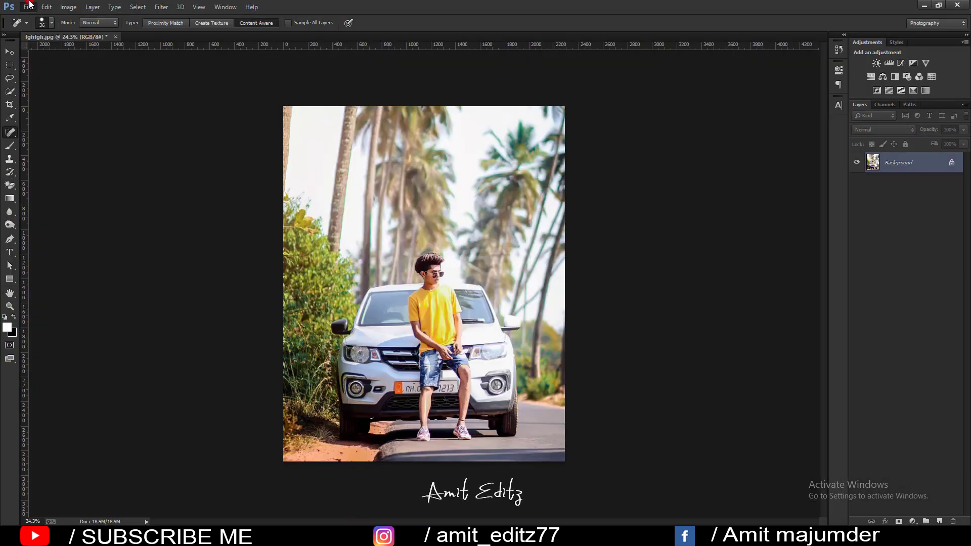
Open the car-and-palm-trees portrait fgfhfgh.jpg as a single Background layer
{"action": "left_click", "coordinate": [30, 7]}
Duplicate the Background layer and run Noiseware Professional on the copy with default settings
{"action": "left_click", "coordinate": [465, 249]}
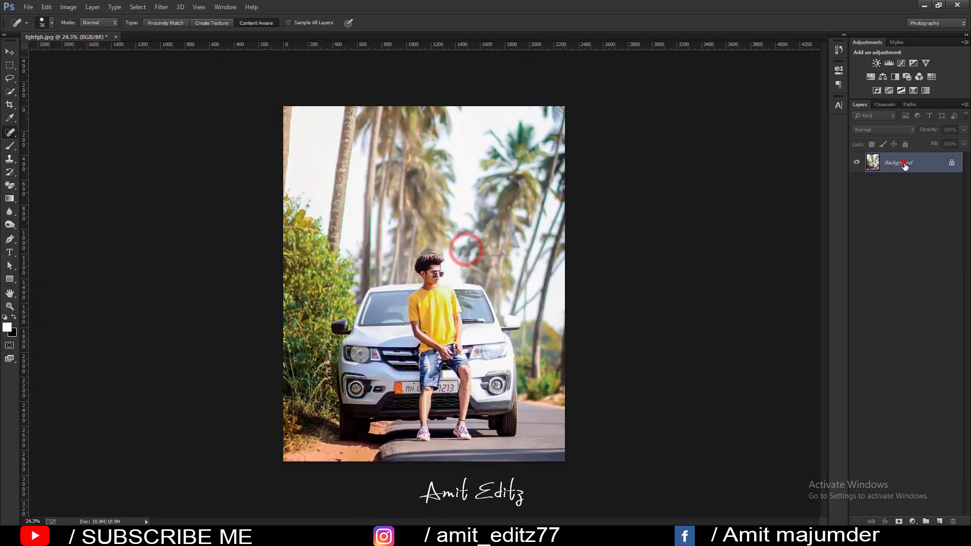
{"action": "left_click_drag", "start_coordinate": [904, 166], "coordinate": [939, 521]}
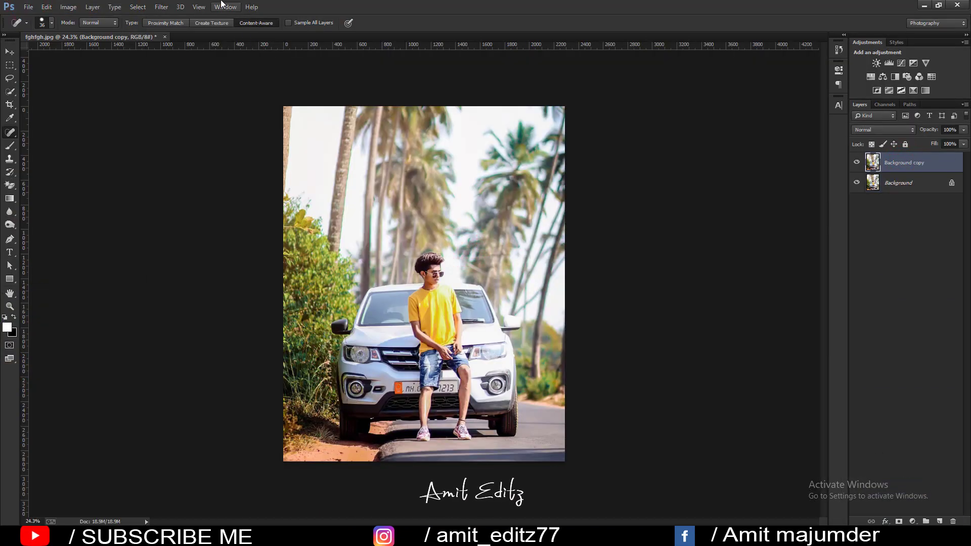
{"action": "left_click", "coordinate": [157, 7]}
{"action": "mouse_move", "coordinate": [178, 257]}
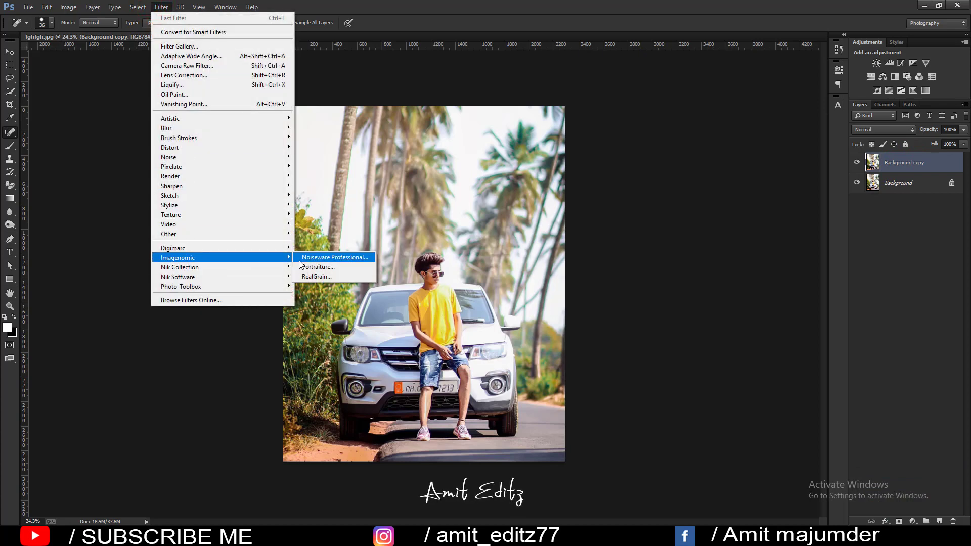
{"action": "left_click", "coordinate": [310, 259]}
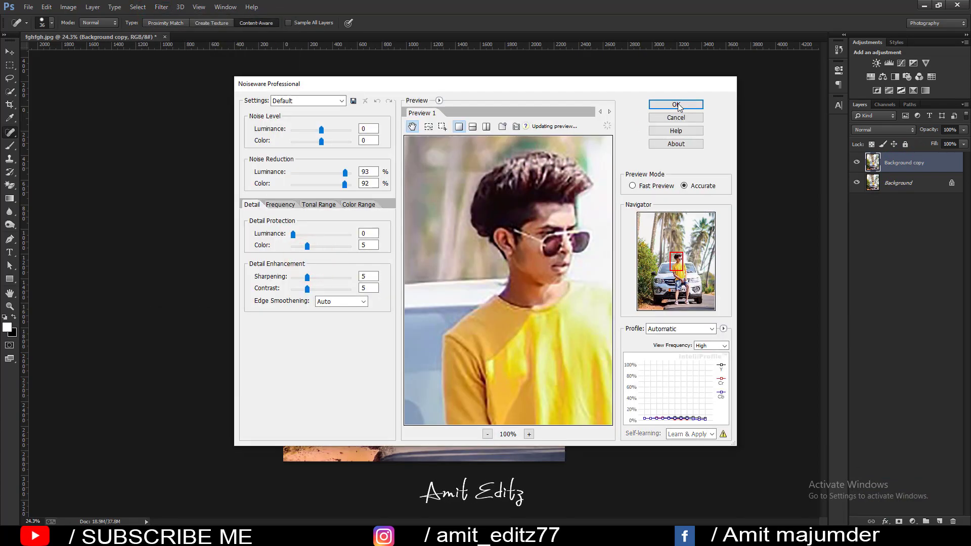
{"action": "left_click", "coordinate": [679, 104]}
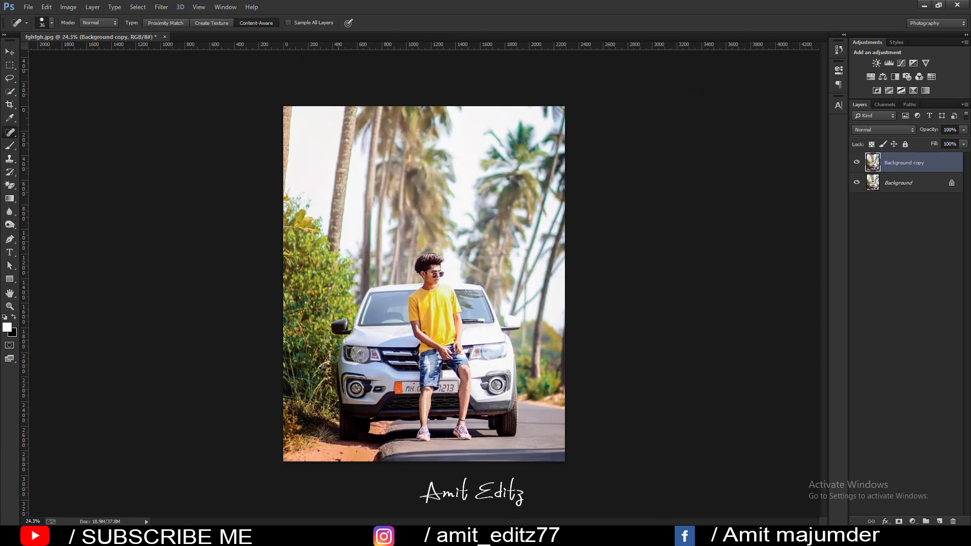
{"action": "left_click", "coordinate": [162, 7]}
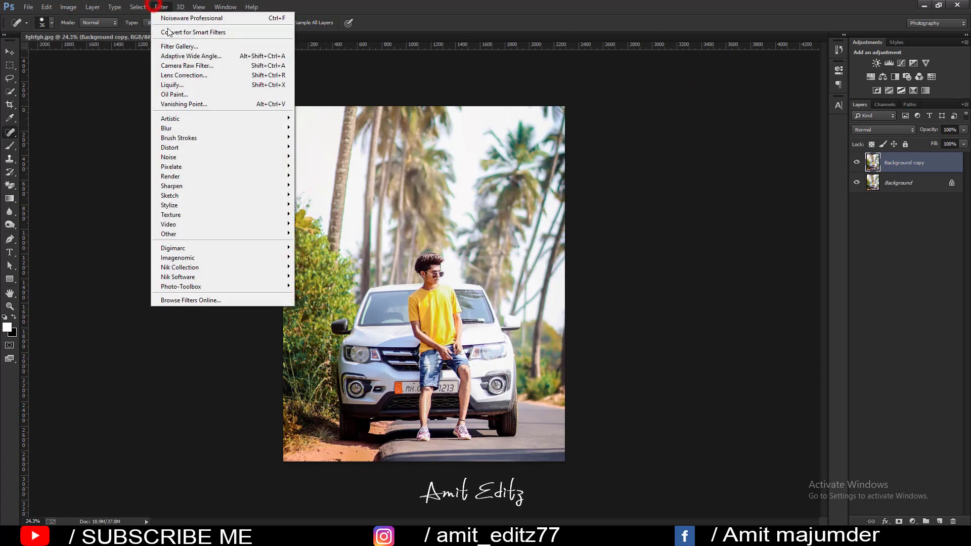
In Camera Raw, set Contrast -43, Highlights +2, Shadows -53, Whites -12 and Blacks +11
{"action": "left_click", "coordinate": [177, 66]}
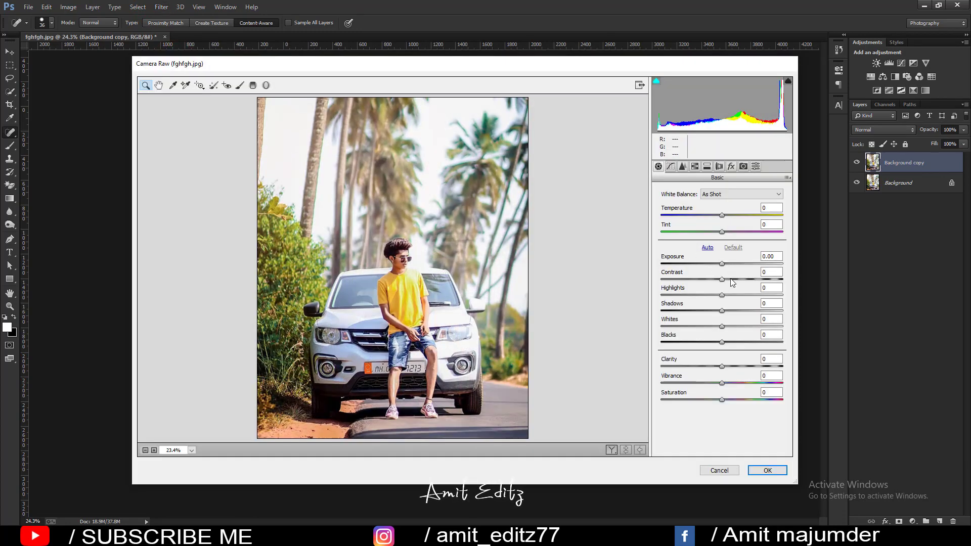
{"action": "mouse_move", "coordinate": [722, 279]}
{"action": "left_mouse_down"}
{"action": "mouse_move", "coordinate": [684, 279]}
{"action": "mouse_move", "coordinate": [723, 295]}
{"action": "mouse_move", "coordinate": [669, 311]}
{"action": "mouse_move", "coordinate": [713, 326]}
{"action": "mouse_move", "coordinate": [689, 310]}
{"action": "left_mouse_up"}
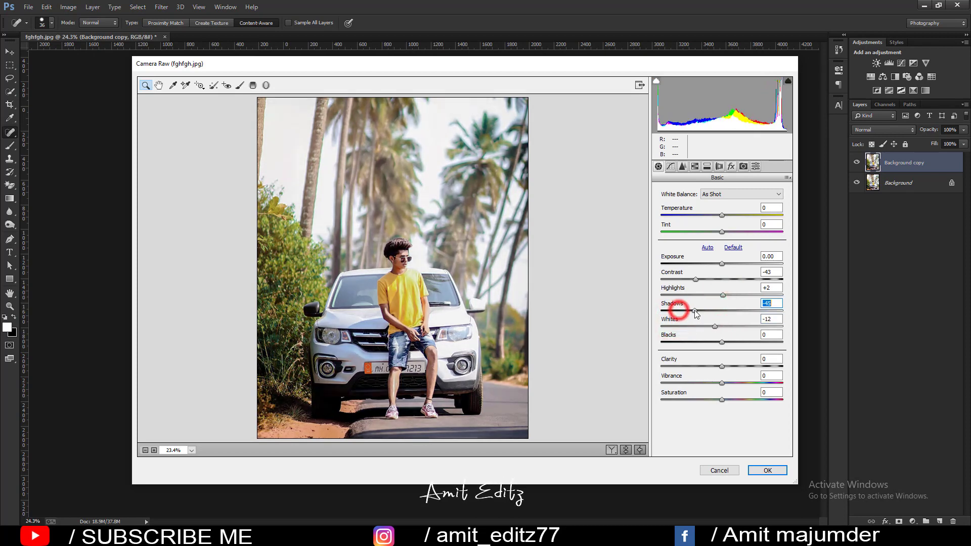
{"action": "mouse_move", "coordinate": [721, 342]}
{"action": "left_mouse_down"}
{"action": "mouse_move", "coordinate": [678, 342]}
{"action": "mouse_move", "coordinate": [779, 342]}
{"action": "mouse_move", "coordinate": [720, 342]}
{"action": "mouse_move", "coordinate": [767, 365]}
{"action": "mouse_move", "coordinate": [724, 364]}
{"action": "left_mouse_up"}
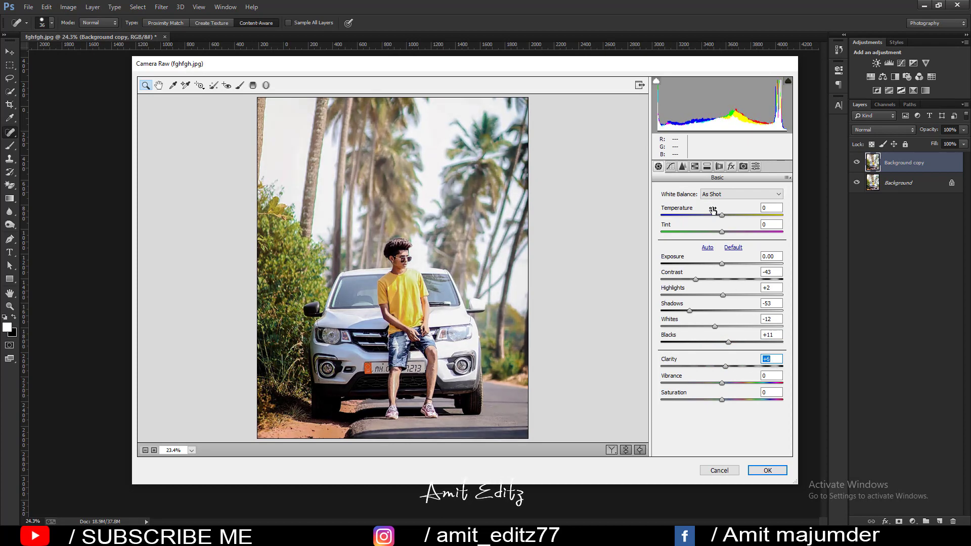
Try HSL hue and saturation changes, then reset the Yellows and Greens hue to 0
{"action": "left_click", "coordinate": [695, 167]}
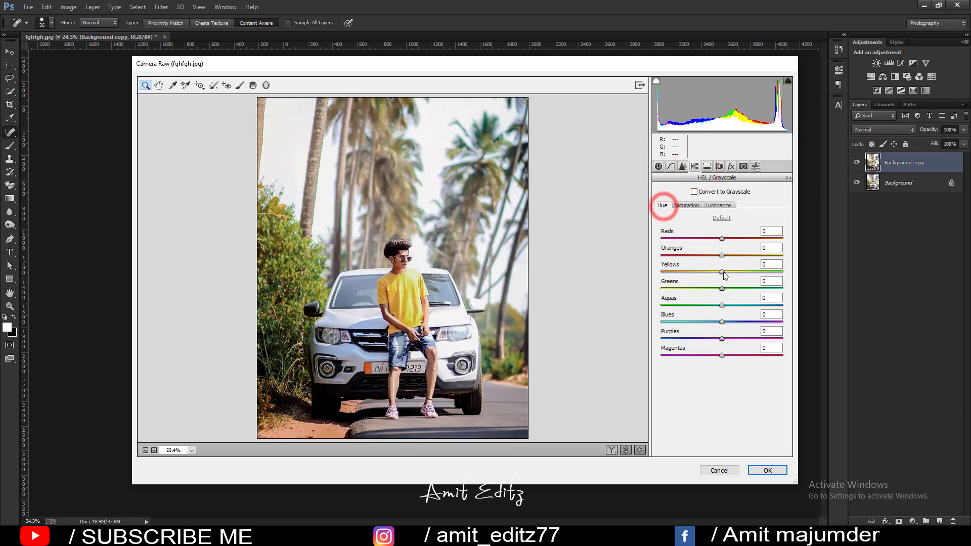
{"action": "left_click_drag", "start_coordinate": [722, 289], "coordinate": [661, 289]}
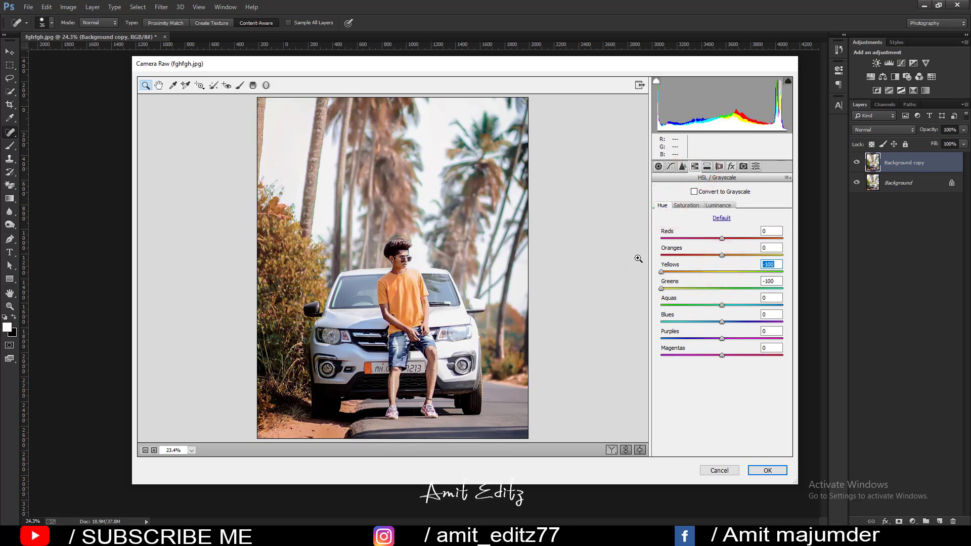
{"action": "left_click", "coordinate": [686, 205]}
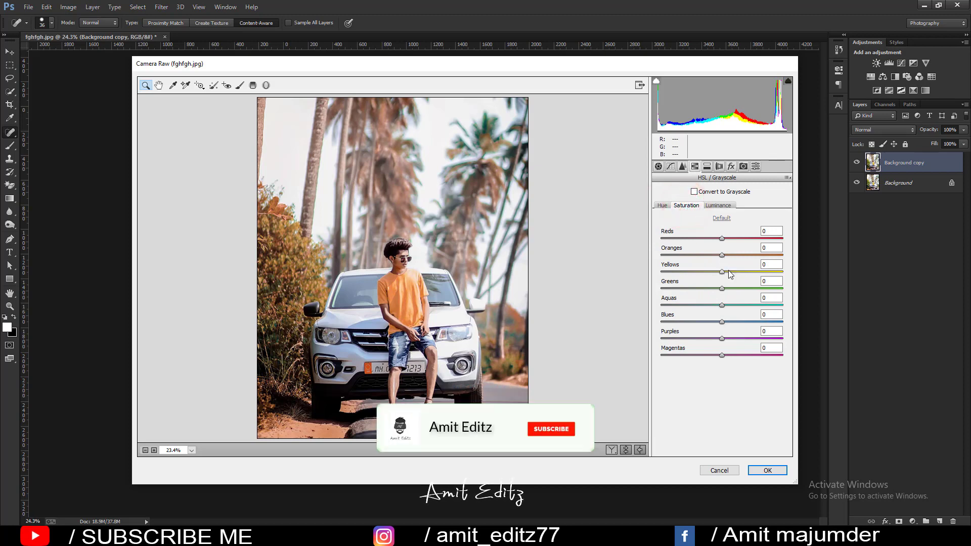
{"action": "mouse_move", "coordinate": [722, 271]}
{"action": "left_mouse_down"}
{"action": "mouse_move", "coordinate": [680, 273]}
{"action": "mouse_move", "coordinate": [692, 274]}
{"action": "left_mouse_up"}
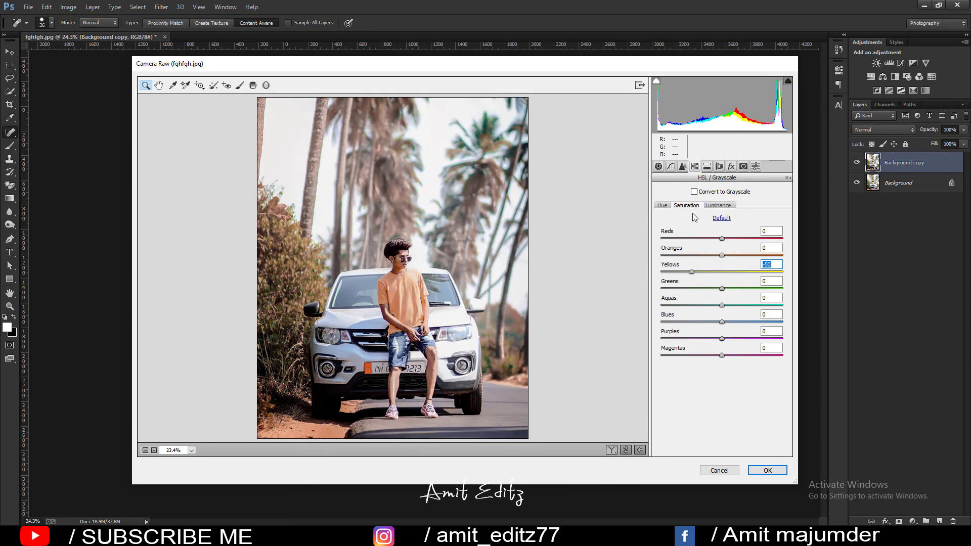
{"action": "left_click", "coordinate": [662, 205]}
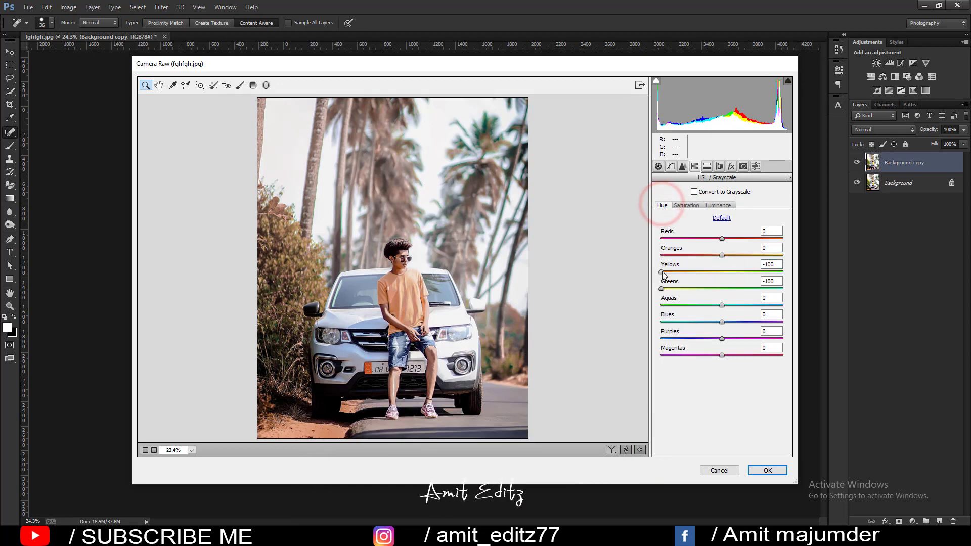
{"action": "left_click_drag", "start_coordinate": [713, 270], "coordinate": [722, 270]}
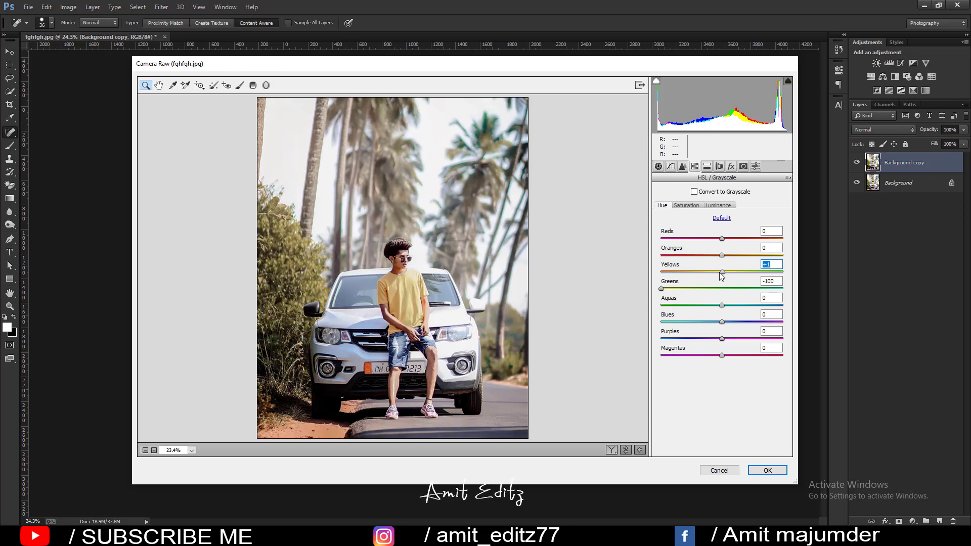
{"action": "double_click", "coordinate": [721, 272]}
{"action": "double_click", "coordinate": [661, 288]}
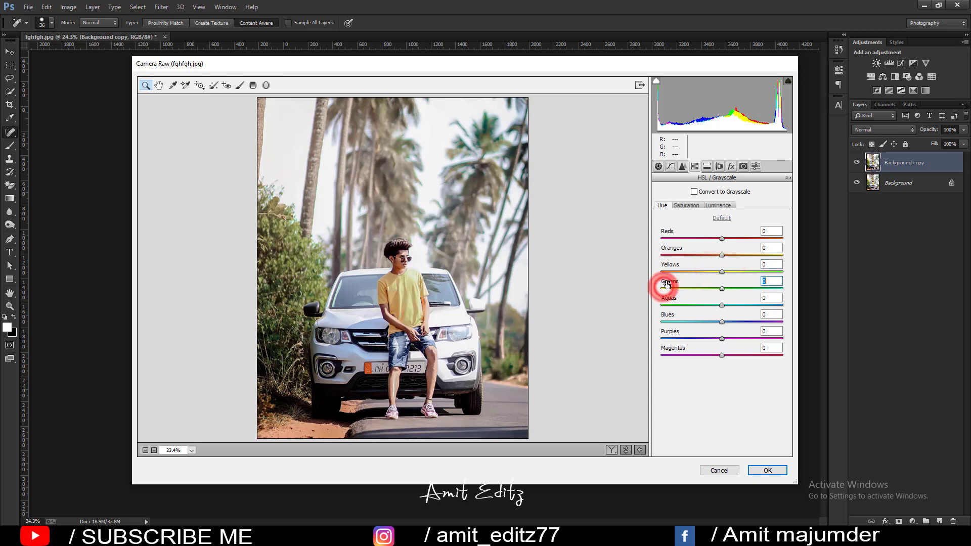
Drop Yellows, Greens and Aquas saturation to -100 so the foliage turns grey
{"action": "left_click", "coordinate": [687, 205]}
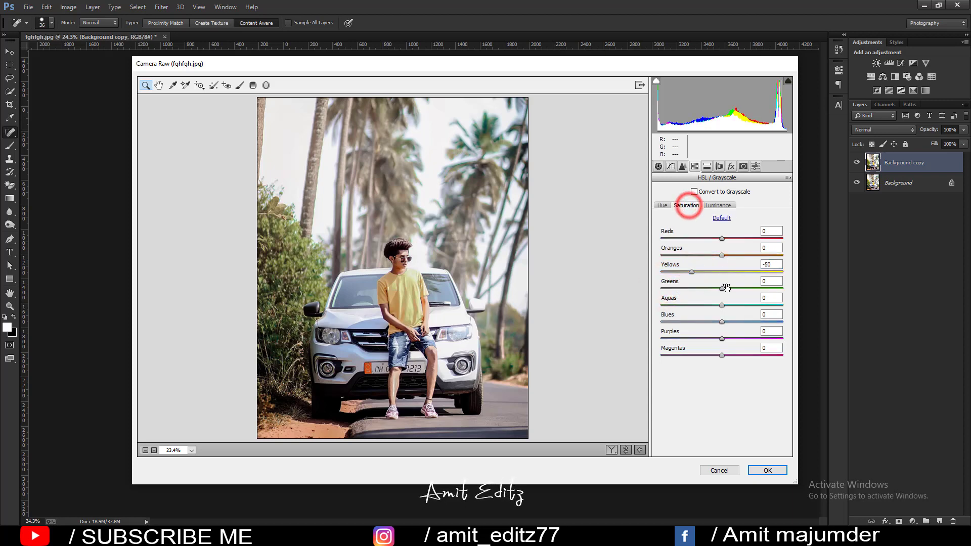
{"action": "left_click_drag", "start_coordinate": [675, 273], "coordinate": [658, 272]}
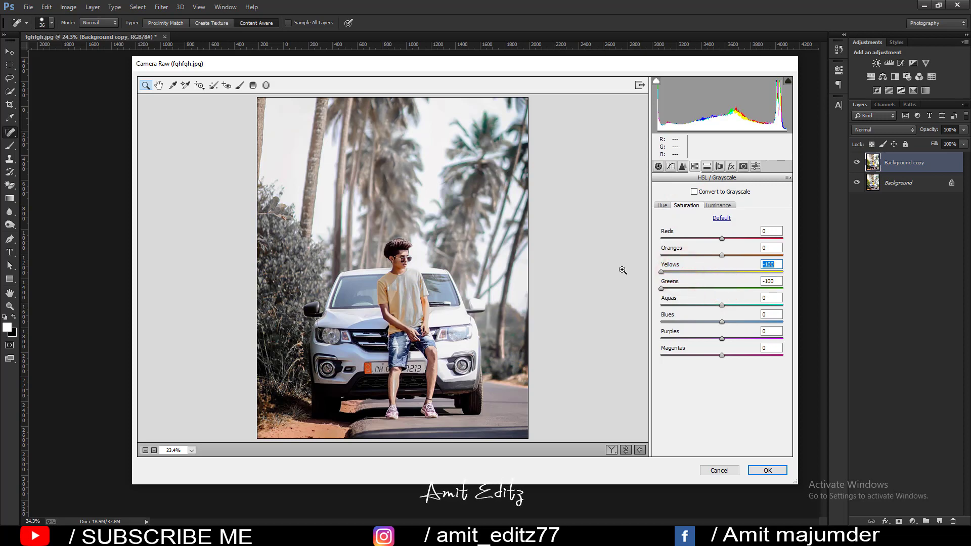
{"action": "left_click_drag", "start_coordinate": [723, 303], "coordinate": [657, 305]}
{"action": "left_click_drag", "start_coordinate": [721, 281], "coordinate": [718, 279]}
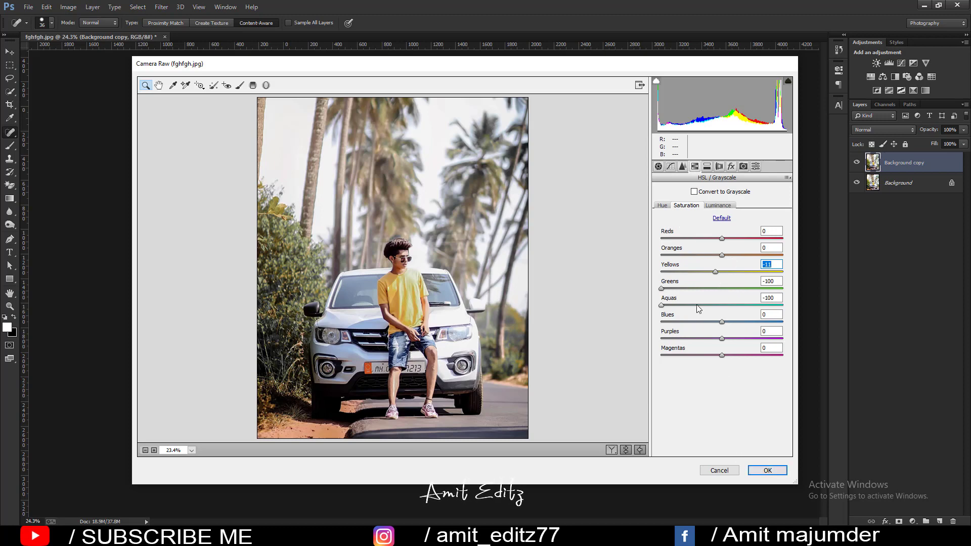
{"action": "left_click_drag", "start_coordinate": [713, 273], "coordinate": [632, 266]}
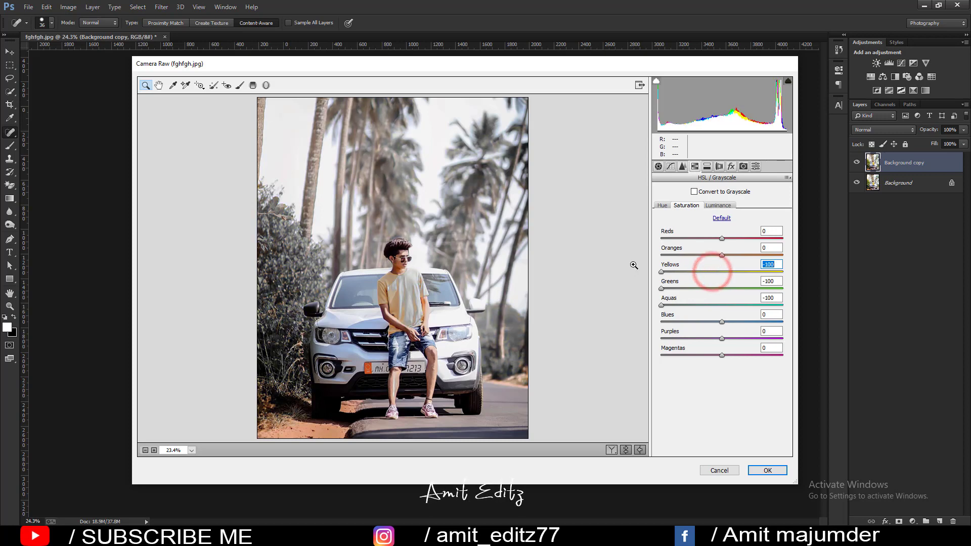
Set the parametric curve to Highlights -8, Lights -3, Darks +2 and lower the Shadows
{"action": "left_click", "coordinate": [670, 166]}
{"action": "mouse_move", "coordinate": [722, 349]}
{"action": "left_mouse_down"}
{"action": "mouse_move", "coordinate": [685, 349]}
{"action": "mouse_move", "coordinate": [748, 349]}
{"action": "mouse_move", "coordinate": [717, 346]}
{"action": "mouse_move", "coordinate": [748, 362]}
{"action": "left_mouse_up"}
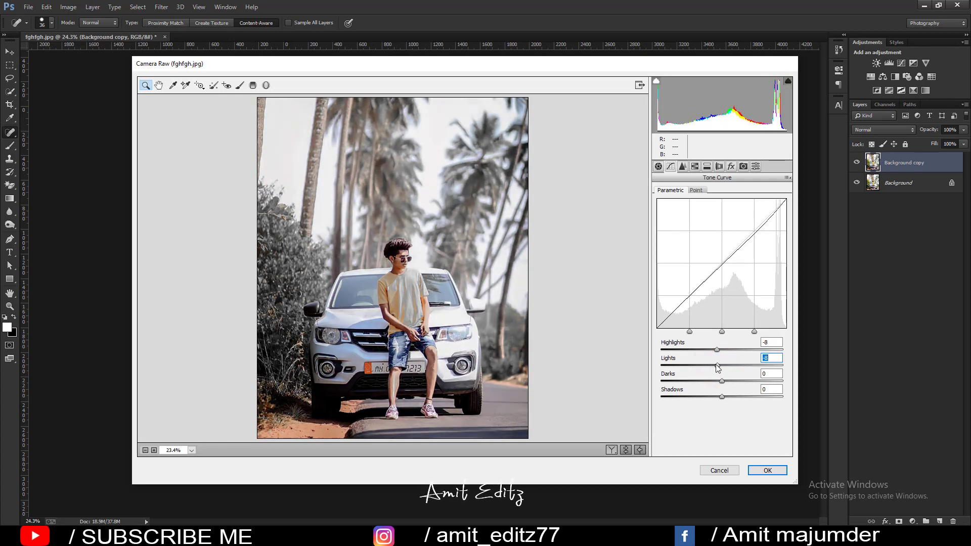
{"action": "left_click", "coordinate": [720, 364]}
{"action": "mouse_move", "coordinate": [722, 381]}
{"action": "left_mouse_down"}
{"action": "mouse_move", "coordinate": [745, 380]}
{"action": "mouse_move", "coordinate": [702, 393]}
{"action": "mouse_move", "coordinate": [720, 392]}
{"action": "left_mouse_up"}
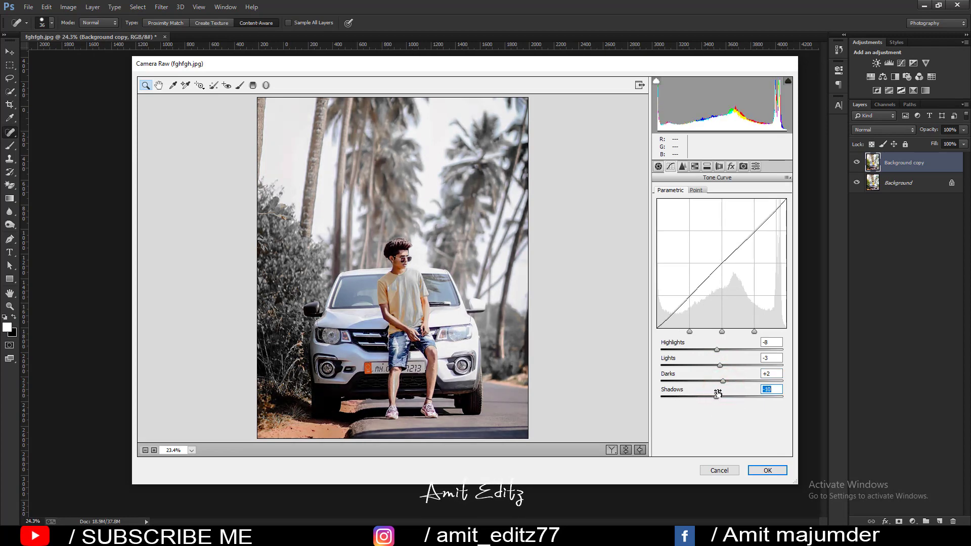
{"action": "left_click", "coordinate": [683, 166]}
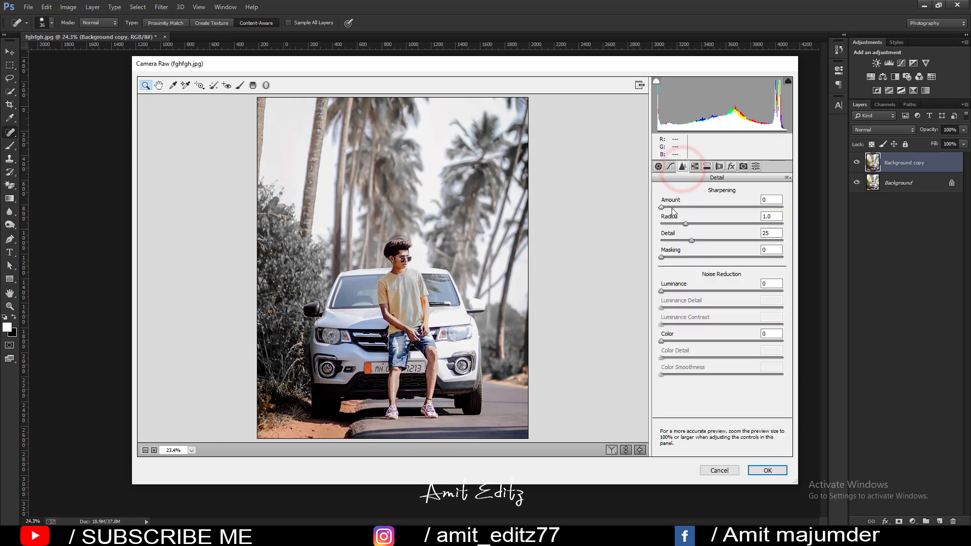
Split-tone highlights at Hue 23, Saturation 11 and shadows toward teal at Saturation 15
{"action": "left_click_drag", "start_coordinate": [670, 204], "coordinate": [696, 213]}
{"action": "left_click", "coordinate": [694, 166]}
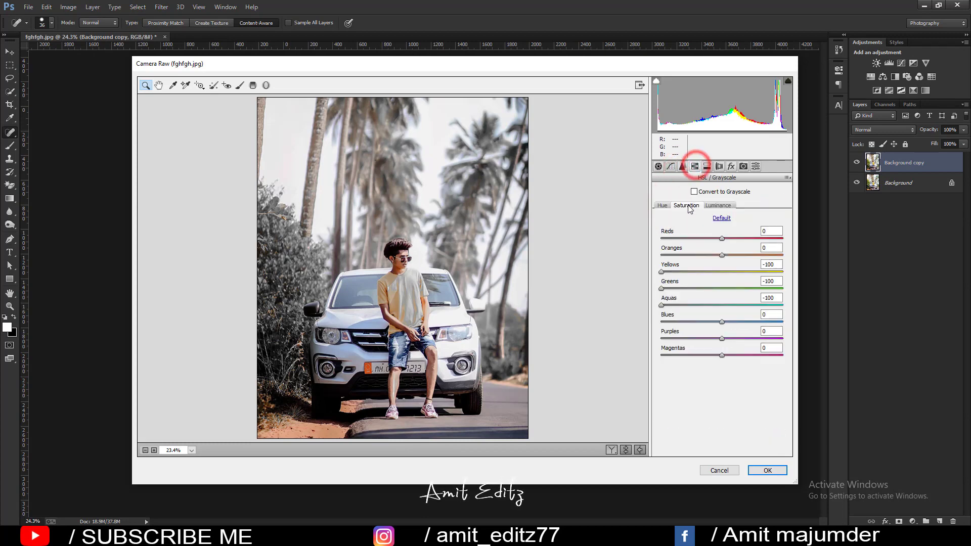
{"action": "left_click", "coordinate": [703, 166]}
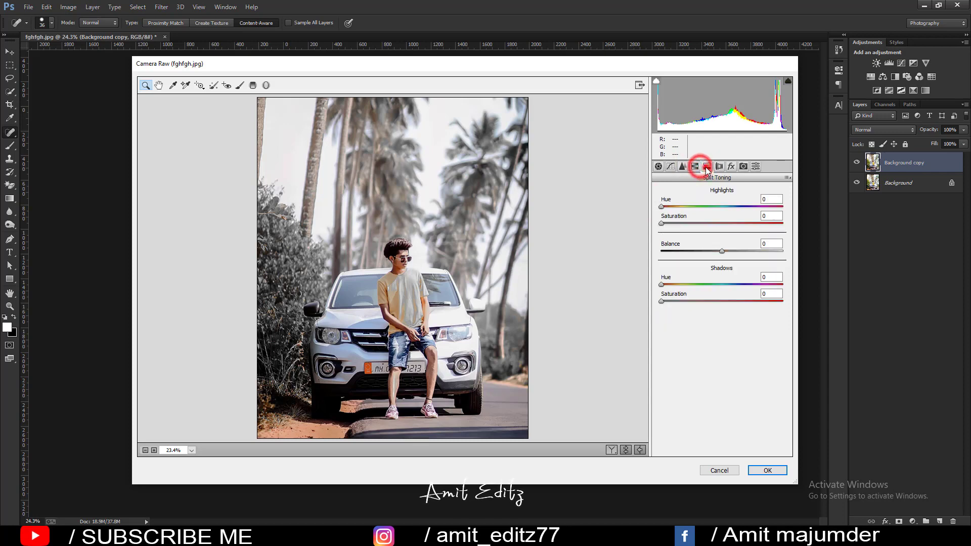
{"action": "mouse_move", "coordinate": [662, 207]}
{"action": "left_mouse_down"}
{"action": "mouse_move", "coordinate": [674, 223]}
{"action": "mouse_move", "coordinate": [669, 207]}
{"action": "left_mouse_up"}
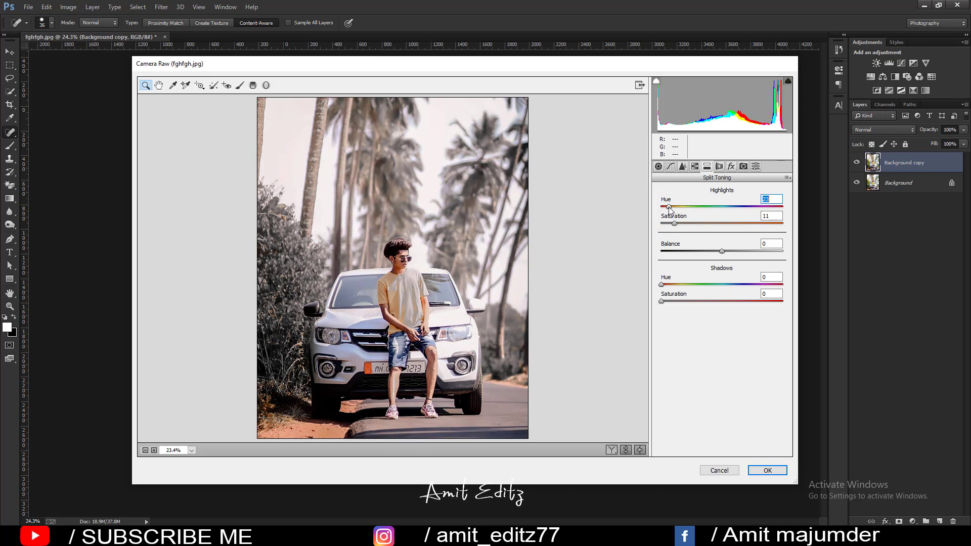
{"action": "mouse_move", "coordinate": [665, 284]}
{"action": "left_mouse_down"}
{"action": "mouse_move", "coordinate": [681, 286]}
{"action": "mouse_move", "coordinate": [678, 301]}
{"action": "mouse_move", "coordinate": [724, 287]}
{"action": "left_mouse_up"}
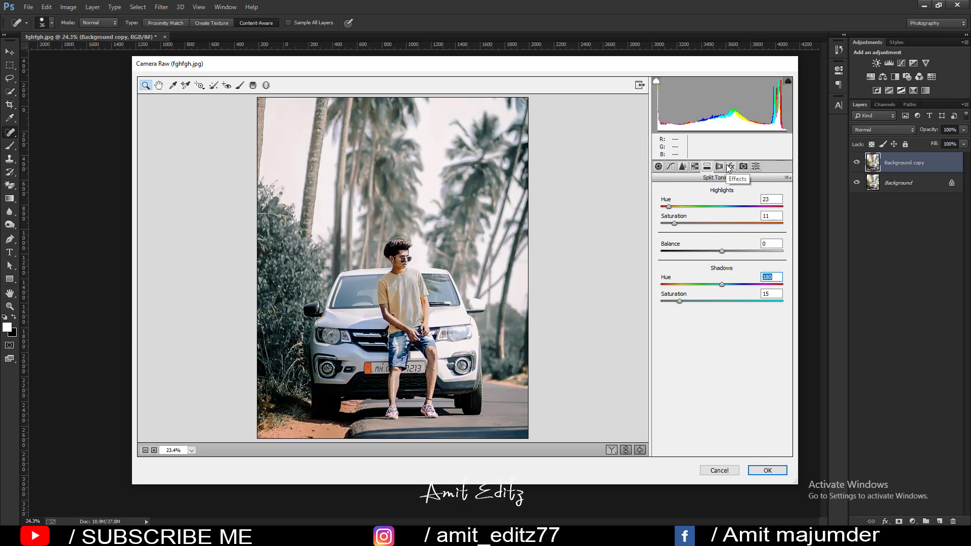
Draw a radial filter ellipse and move it up over the boy
{"action": "left_click", "coordinate": [253, 86]}
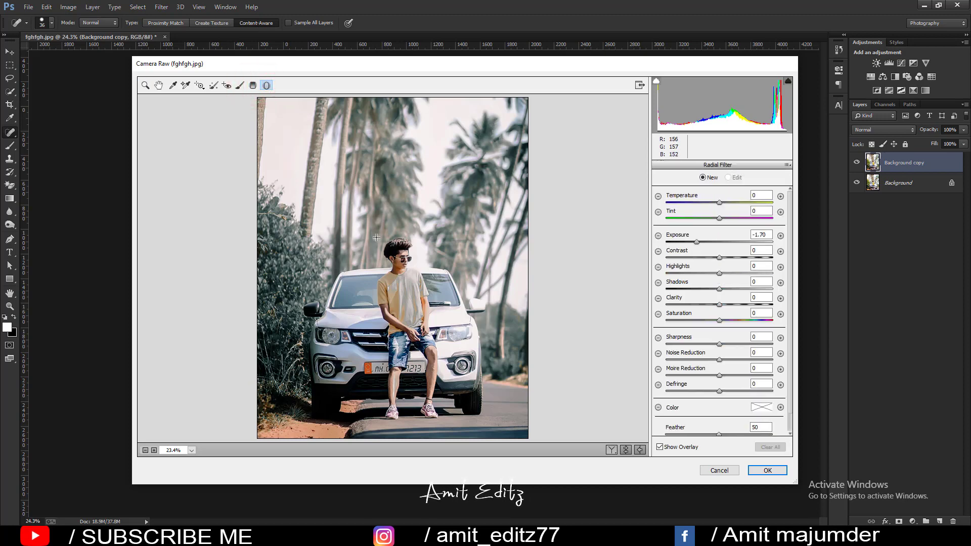
{"action": "left_click_drag", "start_coordinate": [377, 237], "coordinate": [544, 394]}
{"action": "left_click", "coordinate": [439, 286]}
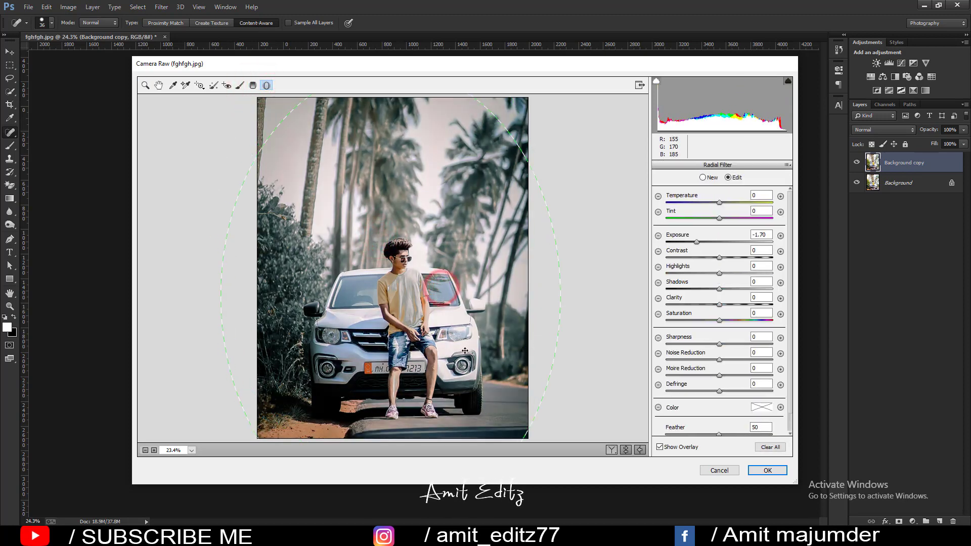
{"action": "left_click_drag", "start_coordinate": [465, 350], "coordinate": [444, 347]}
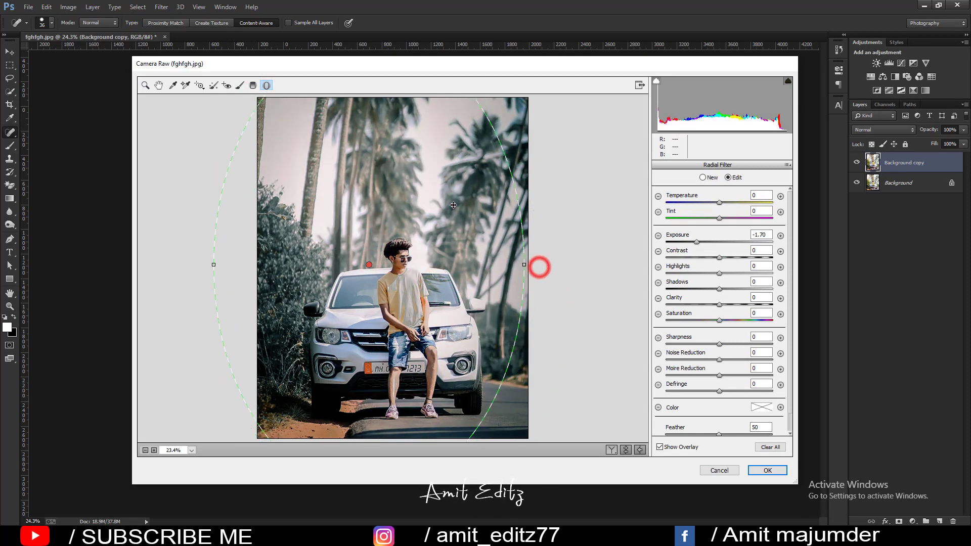
{"action": "left_click_drag", "start_coordinate": [540, 266], "coordinate": [395, 150]}
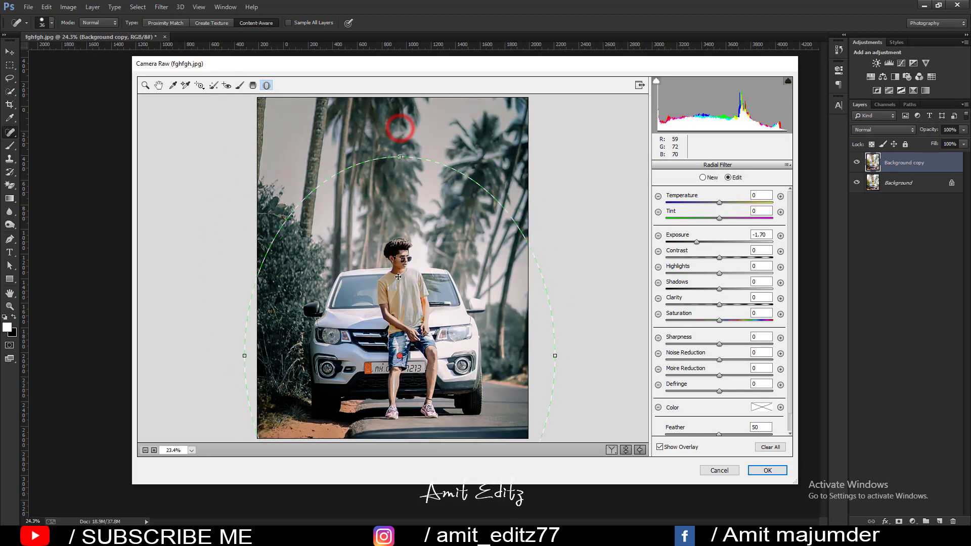
{"action": "mouse_move", "coordinate": [546, 337]}
{"action": "left_mouse_down"}
{"action": "mouse_move", "coordinate": [546, 277]}
{"action": "mouse_move", "coordinate": [502, 281]}
{"action": "left_mouse_up"}
Tighten and rotate the ellipse around the boy and car, with Exposure -0.85
{"action": "left_click_drag", "start_coordinate": [432, 231], "coordinate": [429, 195]}
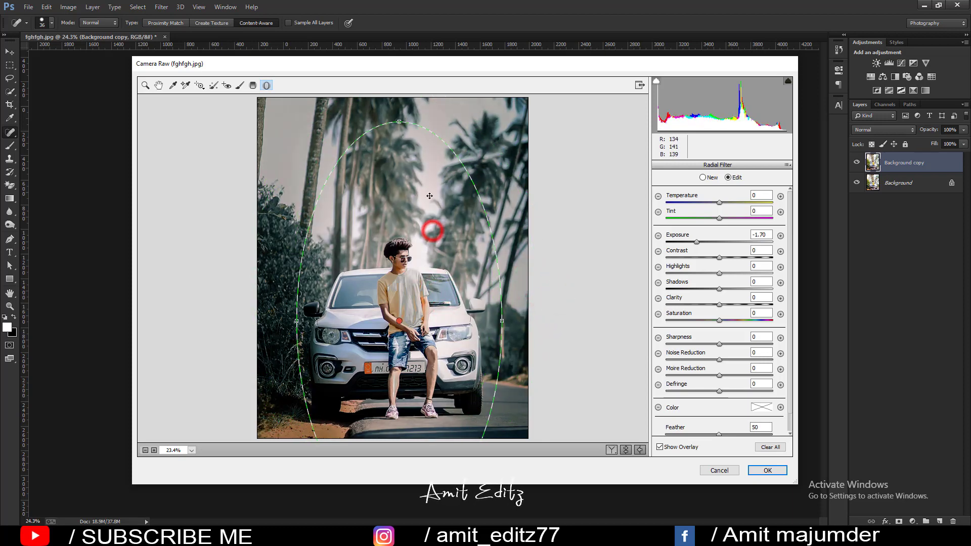
{"action": "left_click_drag", "start_coordinate": [401, 122], "coordinate": [401, 169]}
{"action": "left_click_drag", "start_coordinate": [400, 321], "coordinate": [389, 274]}
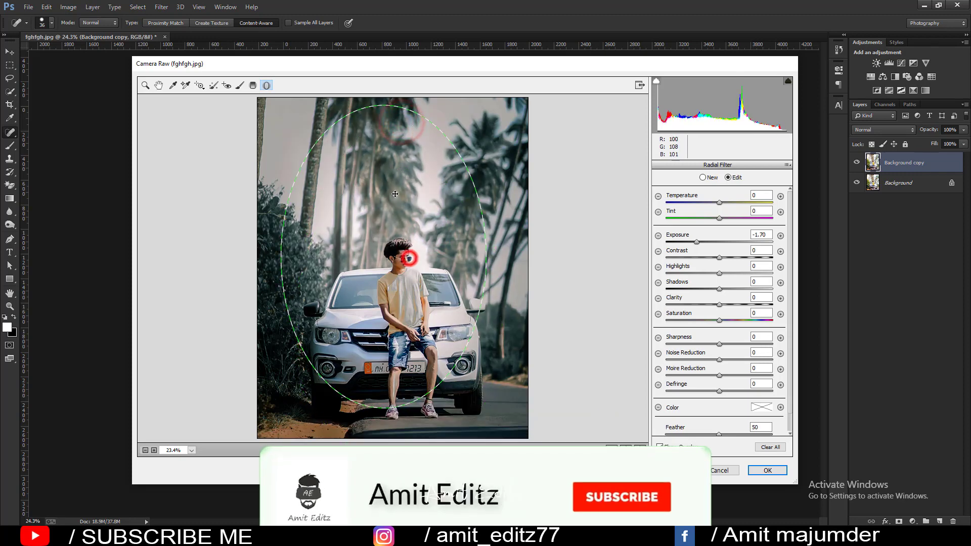
{"action": "left_click_drag", "start_coordinate": [507, 260], "coordinate": [500, 276]}
{"action": "left_click_drag", "start_coordinate": [393, 122], "coordinate": [393, 107]}
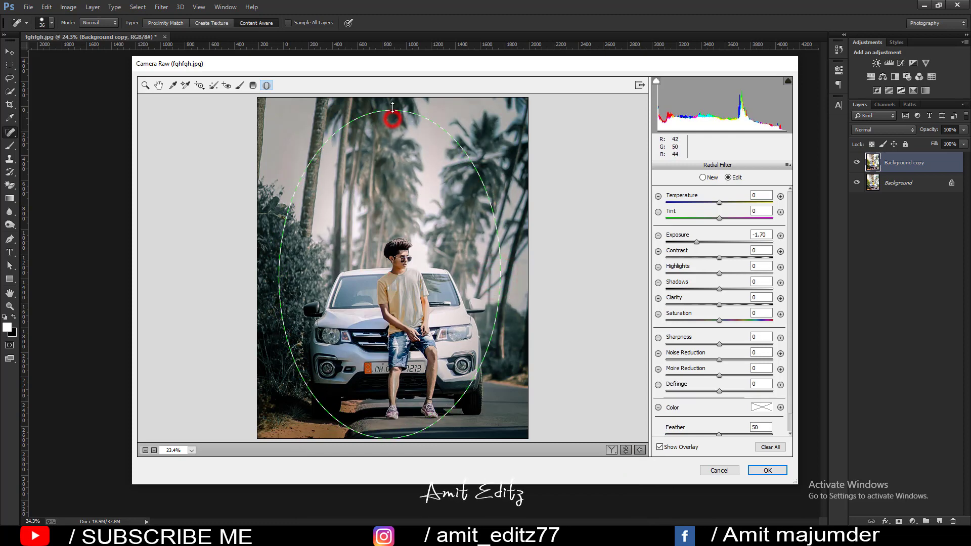
{"action": "left_click_drag", "start_coordinate": [697, 243], "coordinate": [708, 242]}
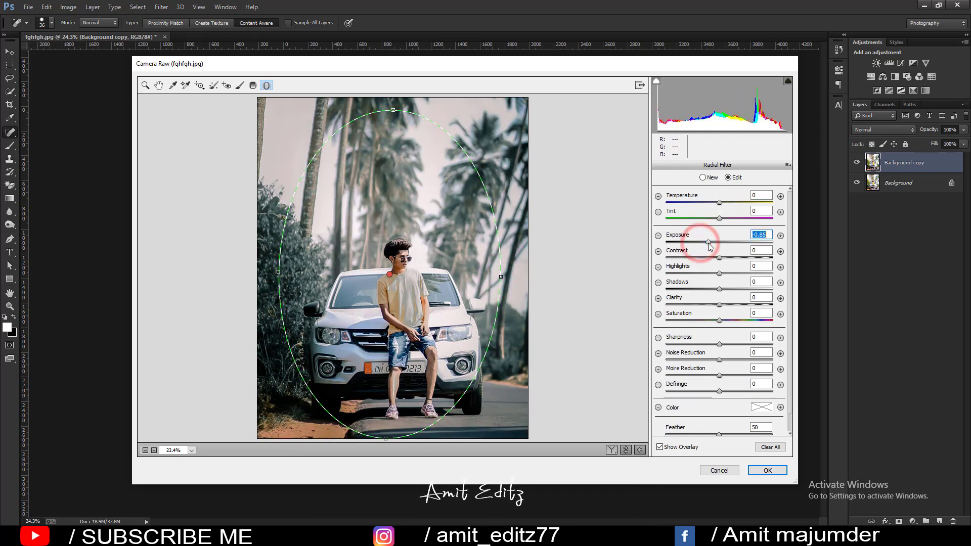
Add Grain 4 and a post-crop vignette: Amount -25, Midpoint 42, Roundness -5
{"action": "left_click", "coordinate": [146, 85]}
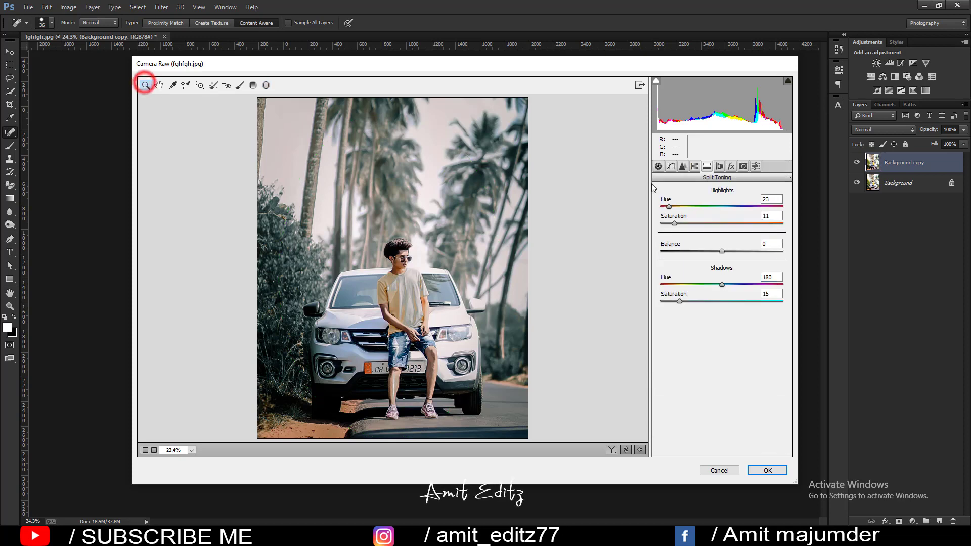
{"action": "left_click", "coordinate": [720, 166]}
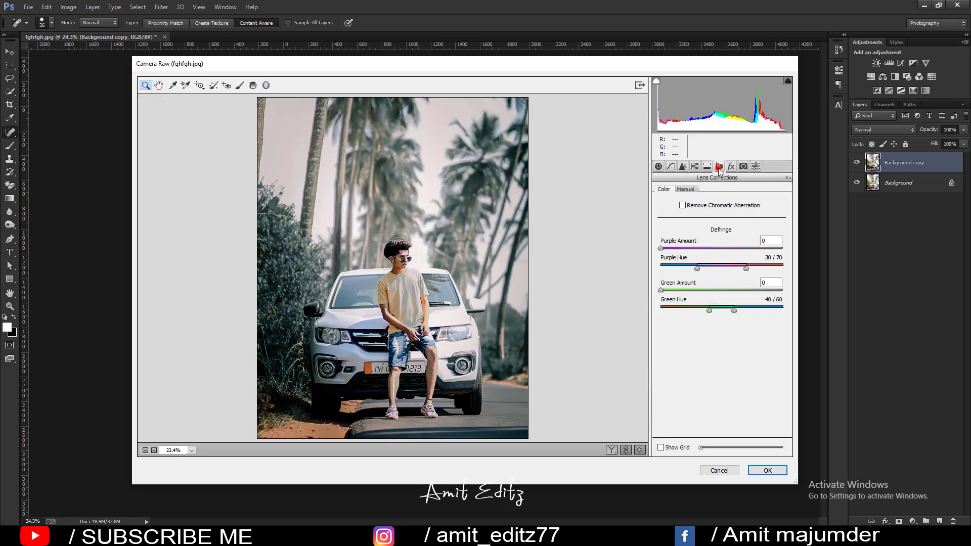
{"action": "left_click", "coordinate": [731, 166]}
{"action": "left_click_drag", "start_coordinate": [662, 209], "coordinate": [670, 208]}
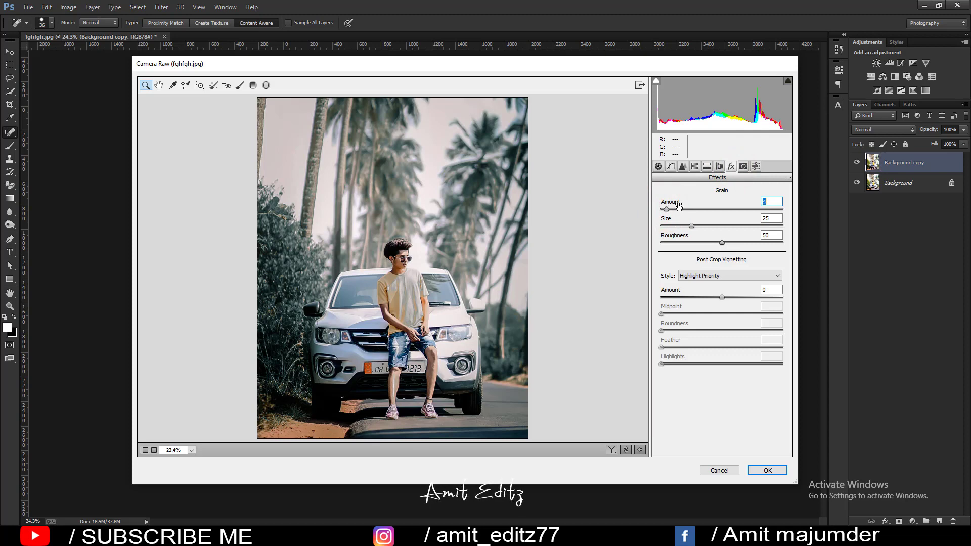
{"action": "mouse_move", "coordinate": [721, 296]}
{"action": "left_mouse_down"}
{"action": "mouse_move", "coordinate": [708, 296]}
{"action": "mouse_move", "coordinate": [727, 347]}
{"action": "left_mouse_up"}
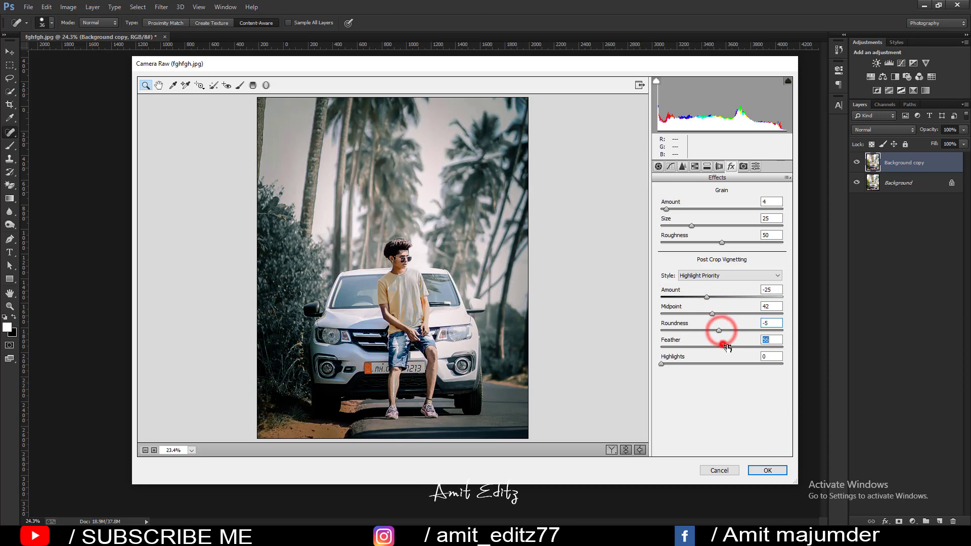
{"action": "left_click", "coordinate": [670, 166]}
{"action": "left_click", "coordinate": [695, 190]}
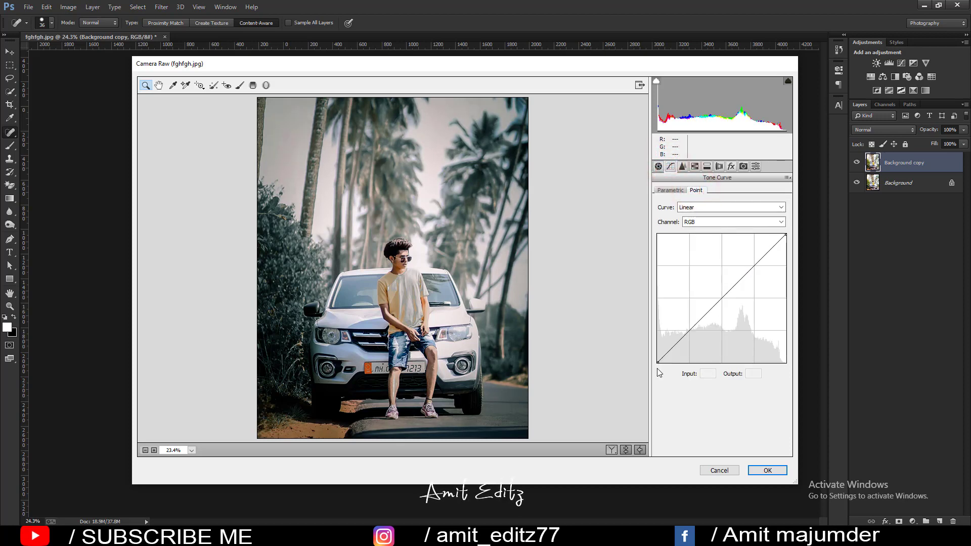
Lift the RGB point curve's black point and add shadow and highlight points for contrast
{"action": "mouse_move", "coordinate": [657, 362]}
{"action": "left_mouse_down"}
{"action": "mouse_move", "coordinate": [656, 347]}
{"action": "mouse_move", "coordinate": [656, 356]}
{"action": "left_mouse_up"}
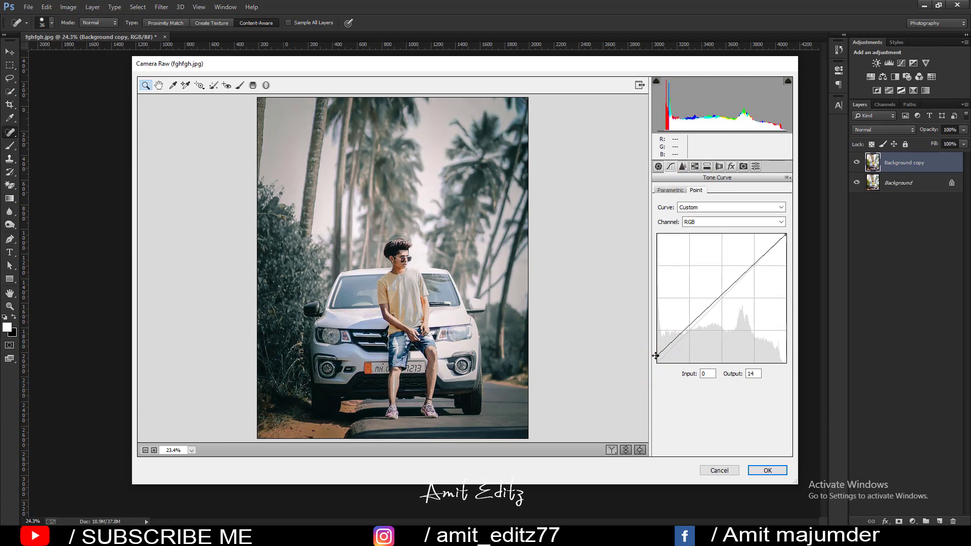
{"action": "left_click_drag", "start_coordinate": [688, 326], "coordinate": [687, 327]}
{"action": "left_click_drag", "start_coordinate": [734, 283], "coordinate": [734, 291]}
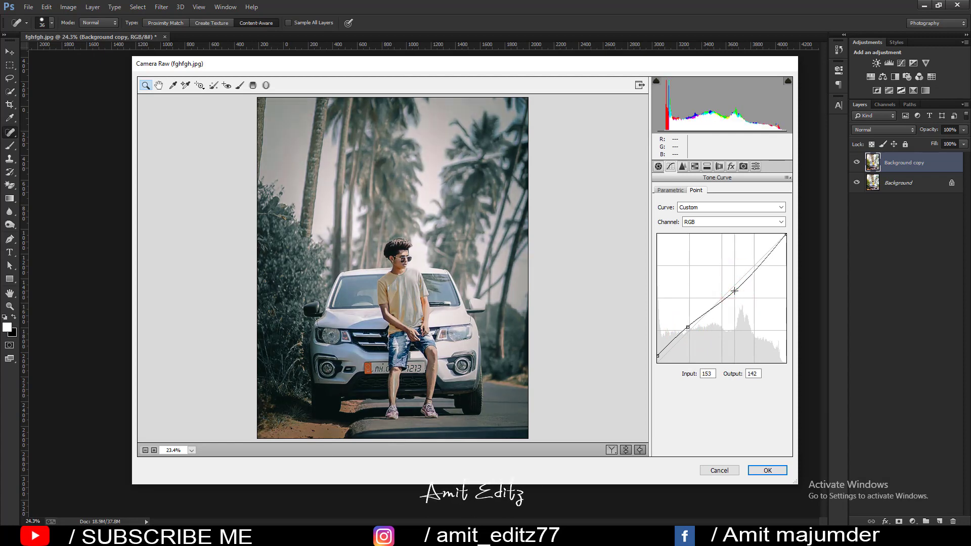
{"action": "left_click_drag", "start_coordinate": [734, 292], "coordinate": [734, 283]}
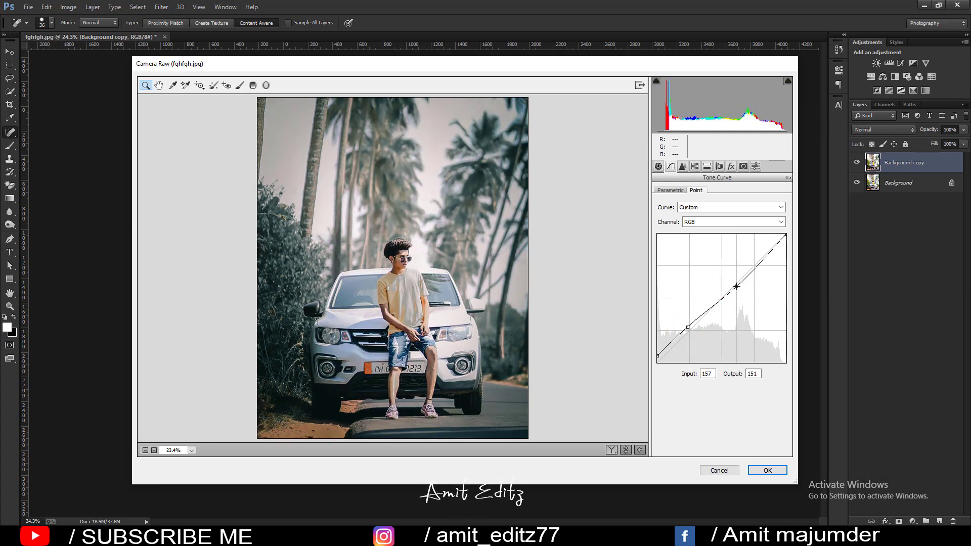
Tweak the Red channel curve, then lift the Blue channel black point to output 13
{"action": "left_click", "coordinate": [702, 223]}
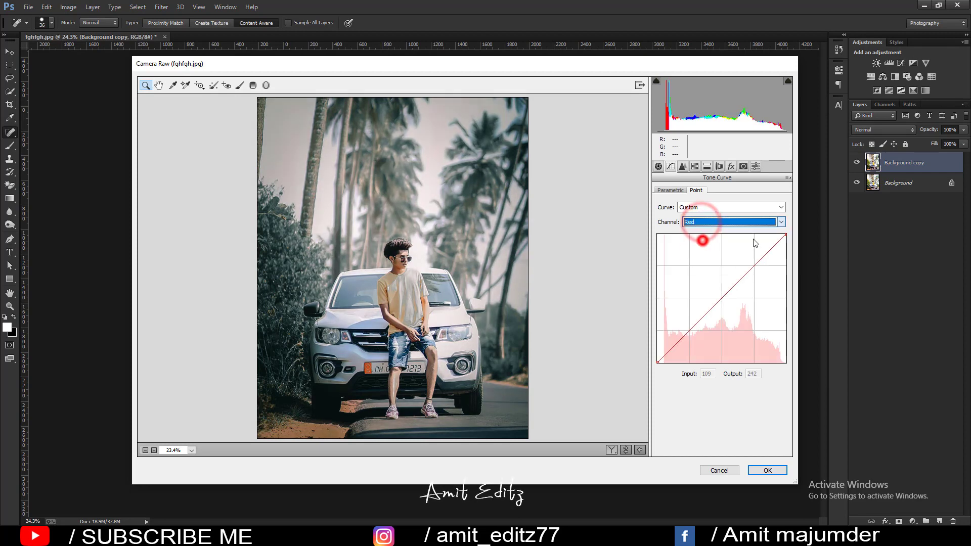
{"action": "mouse_move", "coordinate": [788, 235]}
{"action": "left_mouse_down"}
{"action": "mouse_move", "coordinate": [785, 224]}
{"action": "mouse_move", "coordinate": [795, 224]}
{"action": "left_mouse_up"}
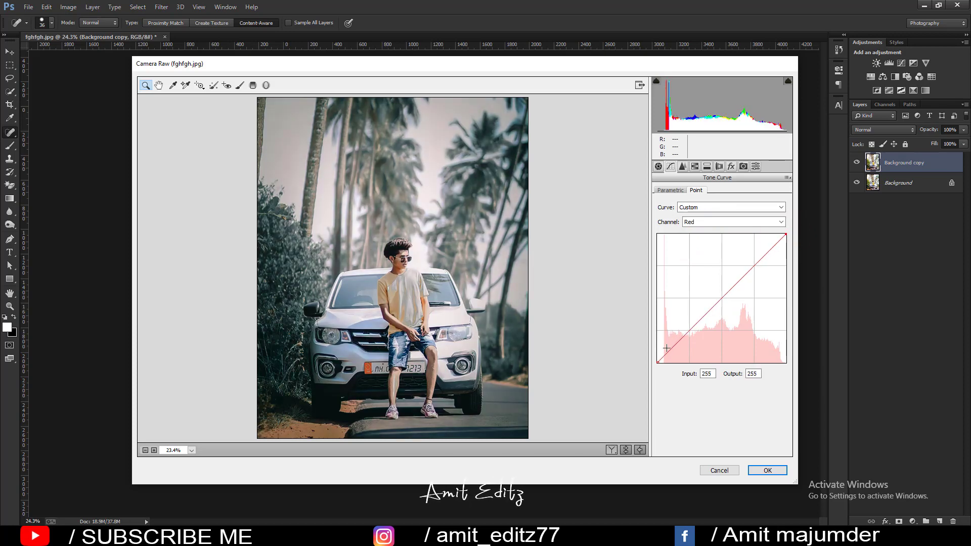
{"action": "left_click_drag", "start_coordinate": [659, 361], "coordinate": [664, 372]}
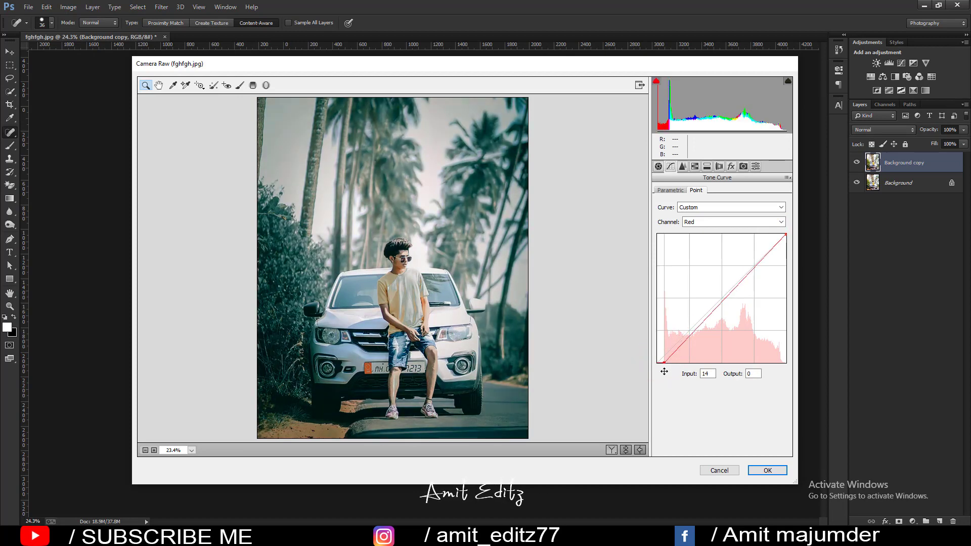
{"action": "left_click_drag", "start_coordinate": [664, 372], "coordinate": [629, 373]}
{"action": "left_click", "coordinate": [697, 221]}
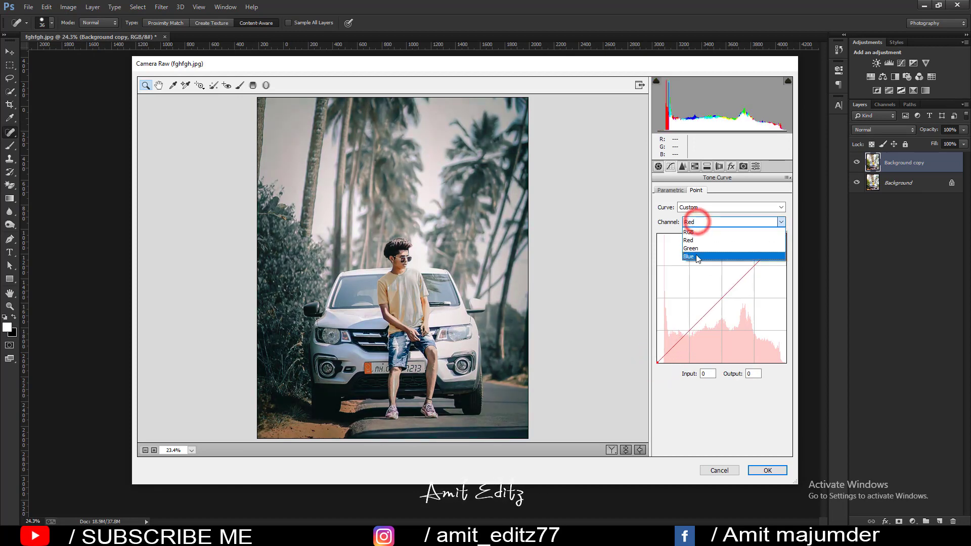
{"action": "left_click", "coordinate": [695, 257]}
{"action": "left_click_drag", "start_coordinate": [658, 363], "coordinate": [655, 357]}
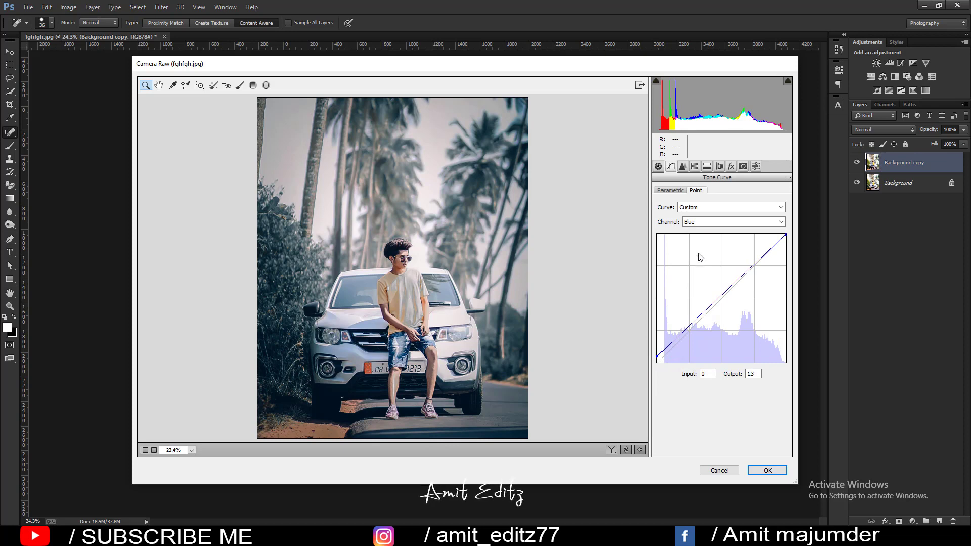
{"action": "left_click", "coordinate": [744, 166]}
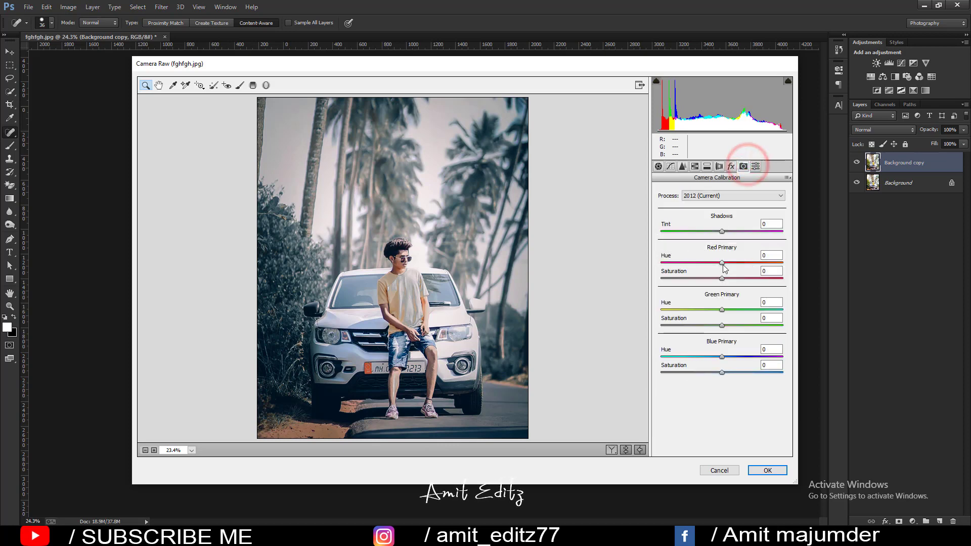
Set calibration Red Hue -8, Green Hue +100, Green Saturation +27, Blue Hue -100, lower Blue saturation
{"action": "mouse_move", "coordinate": [722, 263]}
{"action": "left_mouse_down"}
{"action": "mouse_move", "coordinate": [740, 263]}
{"action": "mouse_move", "coordinate": [652, 262]}
{"action": "mouse_move", "coordinate": [781, 261]}
{"action": "mouse_move", "coordinate": [718, 262]}
{"action": "left_mouse_up"}
{"action": "left_click_drag", "start_coordinate": [722, 309], "coordinate": [783, 309]}
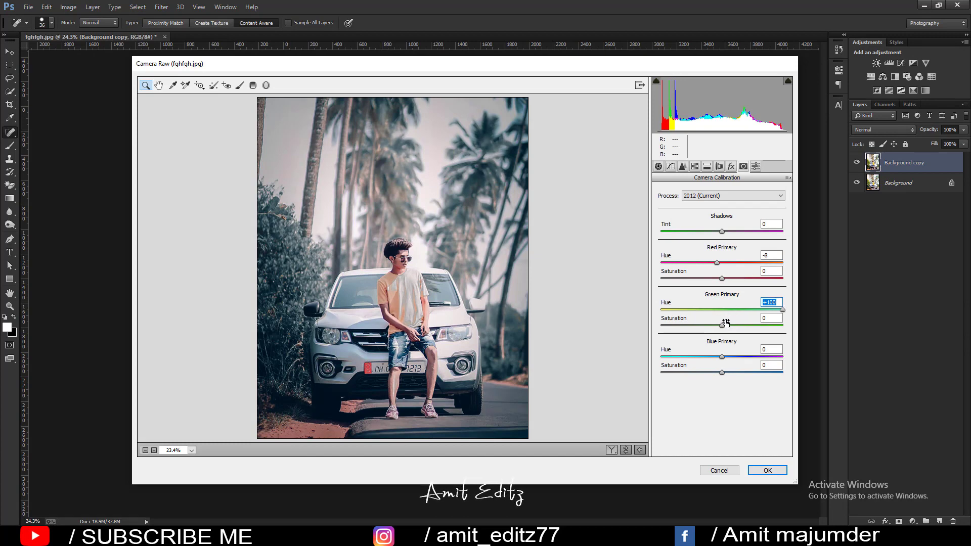
{"action": "left_click_drag", "start_coordinate": [722, 325], "coordinate": [812, 329]}
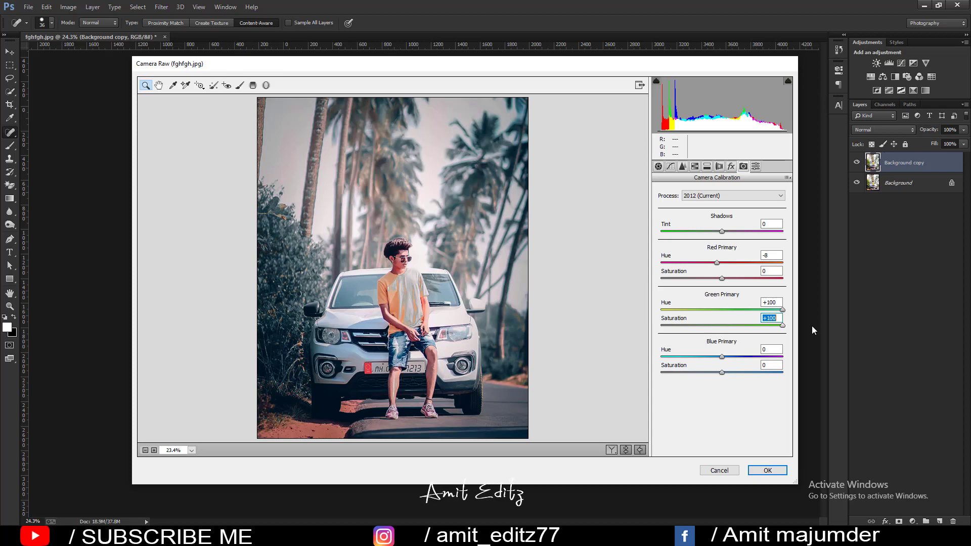
{"action": "mouse_move", "coordinate": [783, 325]}
{"action": "left_mouse_down"}
{"action": "mouse_move", "coordinate": [730, 325]}
{"action": "mouse_move", "coordinate": [739, 339]}
{"action": "mouse_move", "coordinate": [679, 357]}
{"action": "left_mouse_up"}
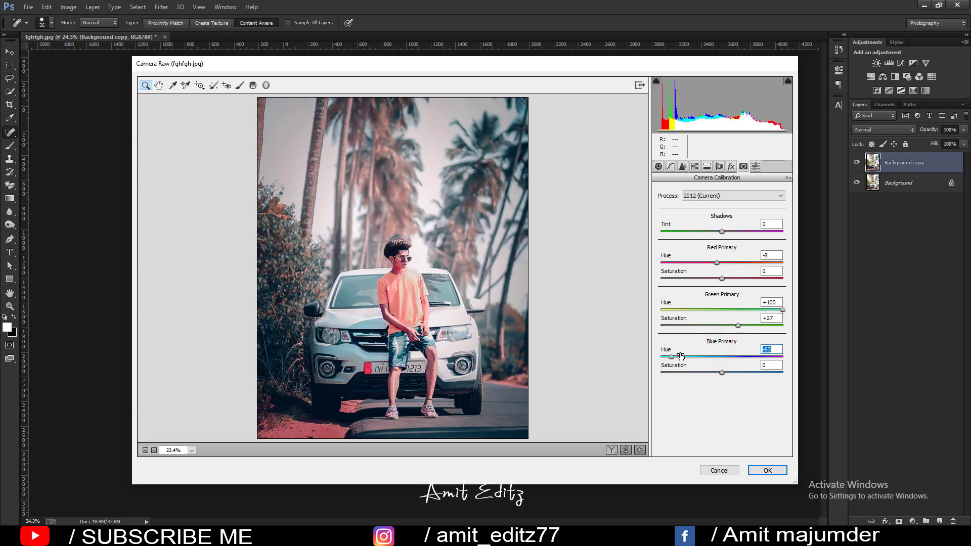
{"action": "left_click_drag", "start_coordinate": [681, 356], "coordinate": [658, 359]}
{"action": "left_click_drag", "start_coordinate": [722, 372], "coordinate": [690, 372]}
Lower the Oranges saturation, then shift the Oranges hue to +46
{"action": "left_click", "coordinate": [695, 166]}
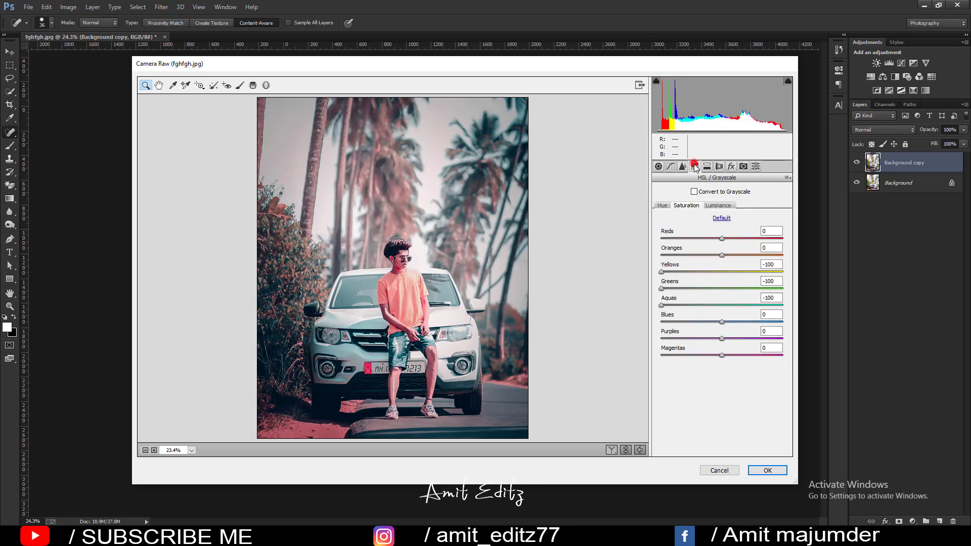
{"action": "left_click_drag", "start_coordinate": [722, 255], "coordinate": [675, 252]}
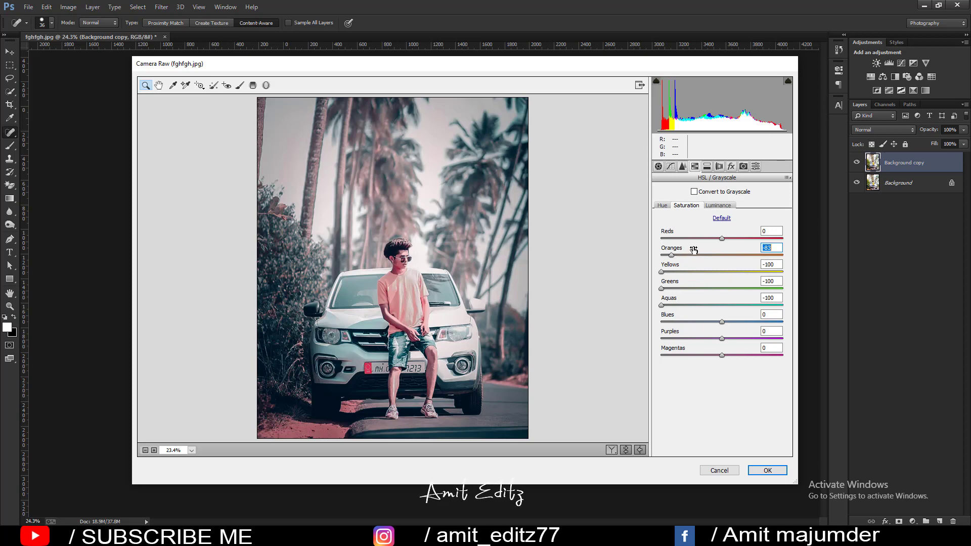
{"action": "left_click", "coordinate": [662, 205]}
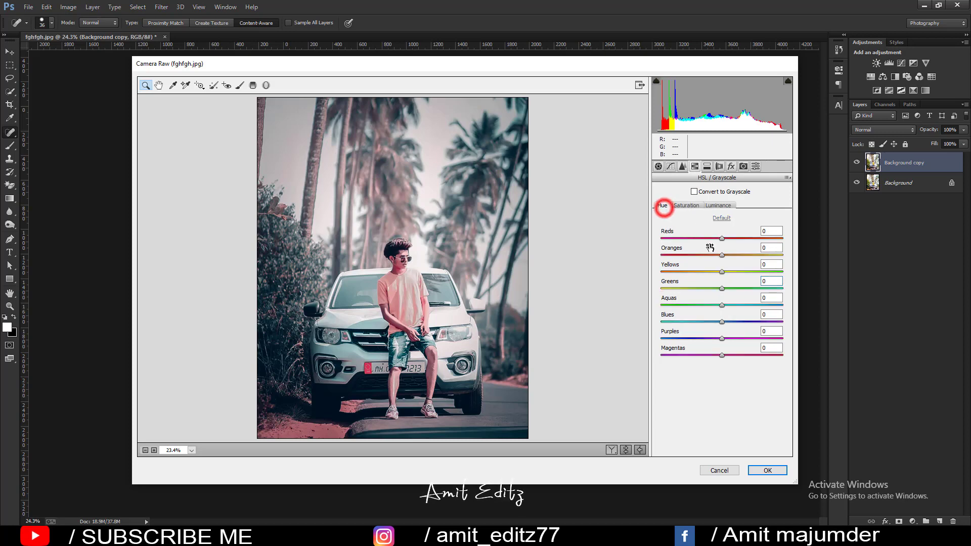
{"action": "left_click_drag", "start_coordinate": [722, 255], "coordinate": [782, 255]}
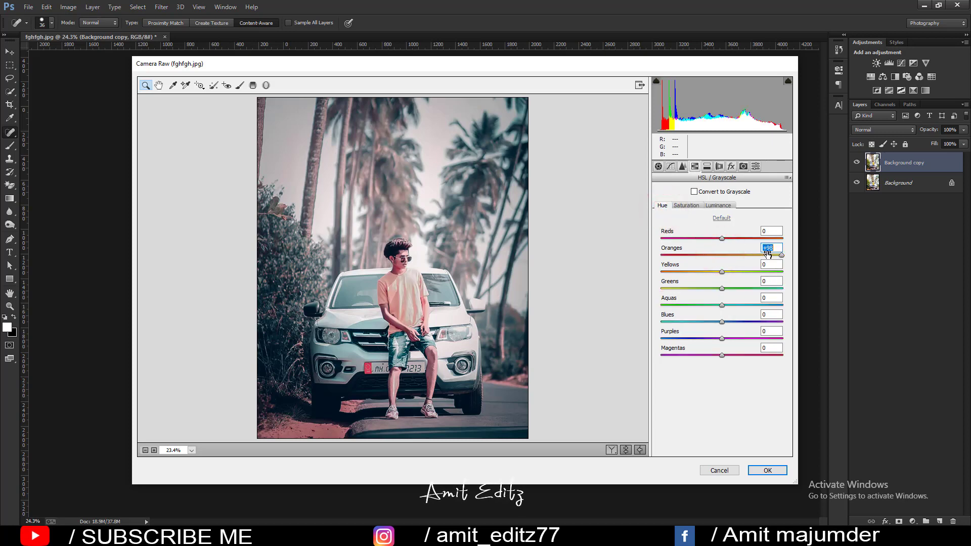
Reset the Yellows and Greens hue to 0 and push the Blues hue to -100
{"action": "scroll", "coordinate": [768, 249], "scroll_direction": "down", "scroll_amount": 8}
{"action": "left_click_drag", "start_coordinate": [722, 272], "coordinate": [721, 272]}
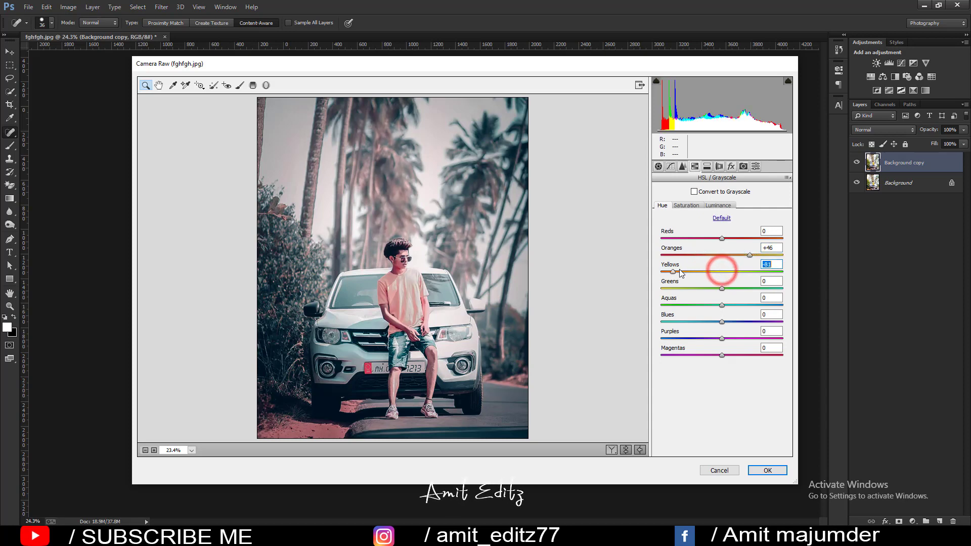
{"action": "double_click", "coordinate": [721, 272]}
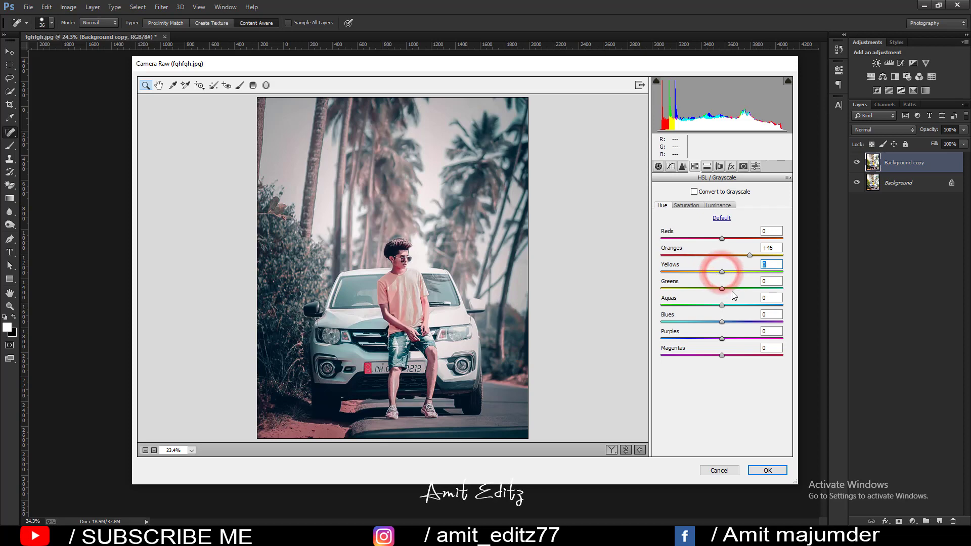
{"action": "mouse_move", "coordinate": [721, 288]}
{"action": "left_mouse_down"}
{"action": "mouse_move", "coordinate": [643, 290]}
{"action": "mouse_move", "coordinate": [675, 288]}
{"action": "left_mouse_up"}
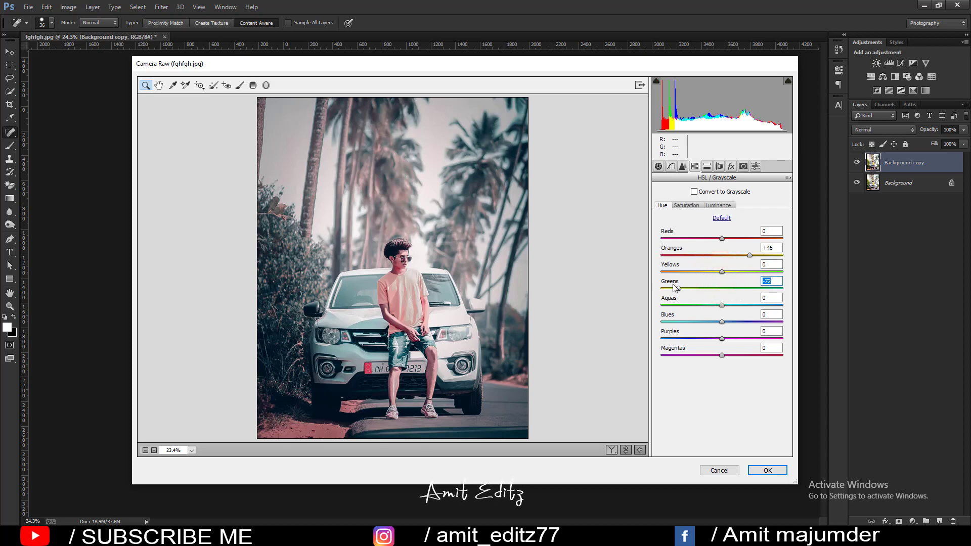
{"action": "double_click", "coordinate": [738, 289]}
{"action": "left_click_drag", "start_coordinate": [722, 322], "coordinate": [669, 318]}
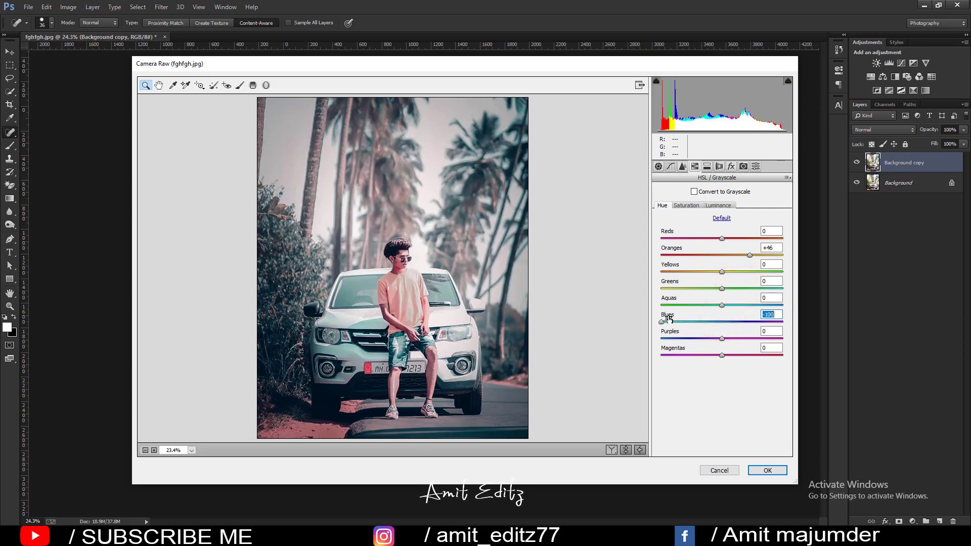
{"action": "left_click_drag", "start_coordinate": [732, 318], "coordinate": [651, 310]}
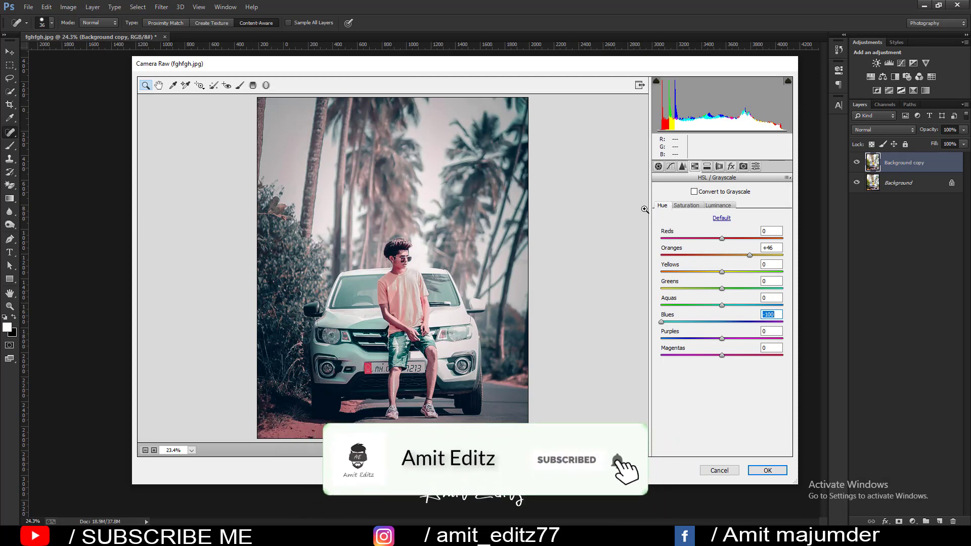
Deepen the post-crop vignette amount to -37 and view Before/After side by side
{"action": "left_click", "coordinate": [730, 167]}
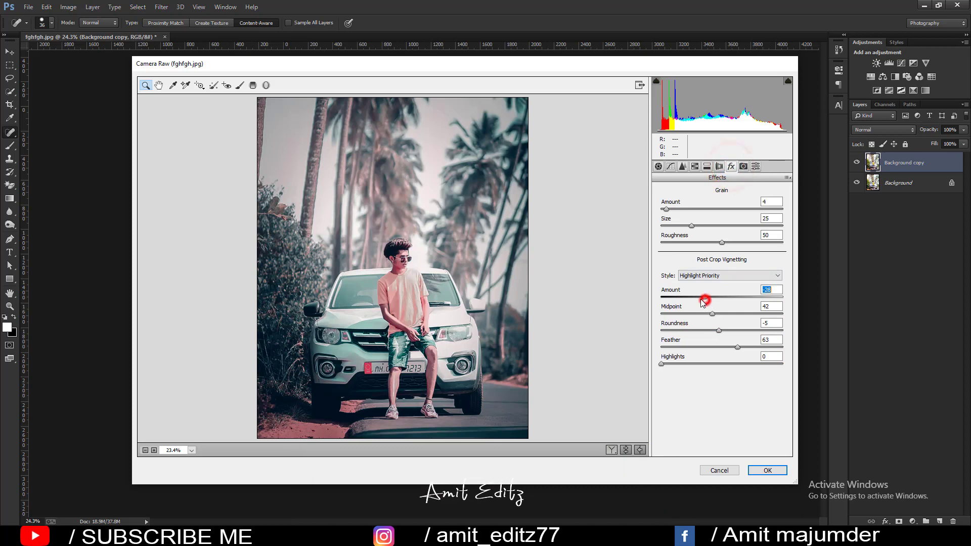
{"action": "left_click_drag", "start_coordinate": [705, 297], "coordinate": [699, 297]}
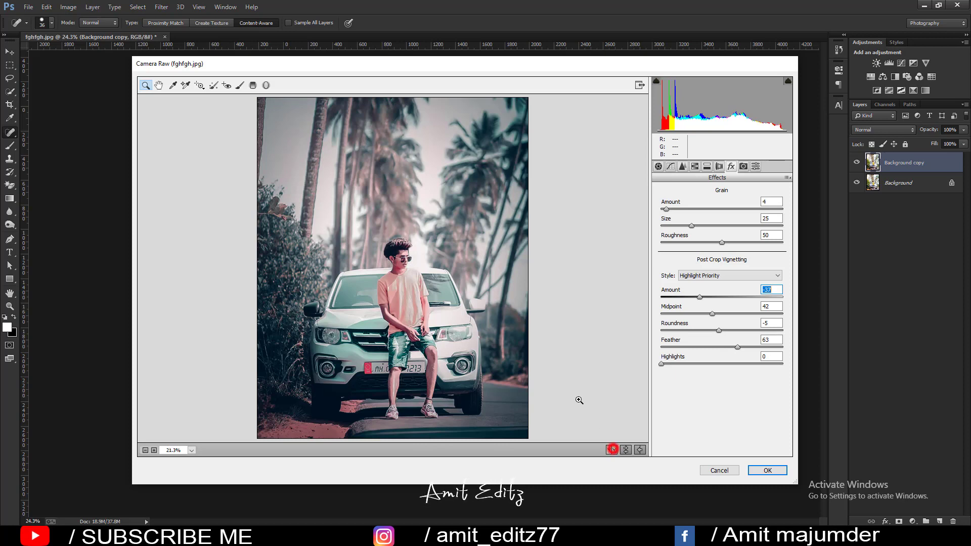
{"action": "left_click", "coordinate": [612, 449]}
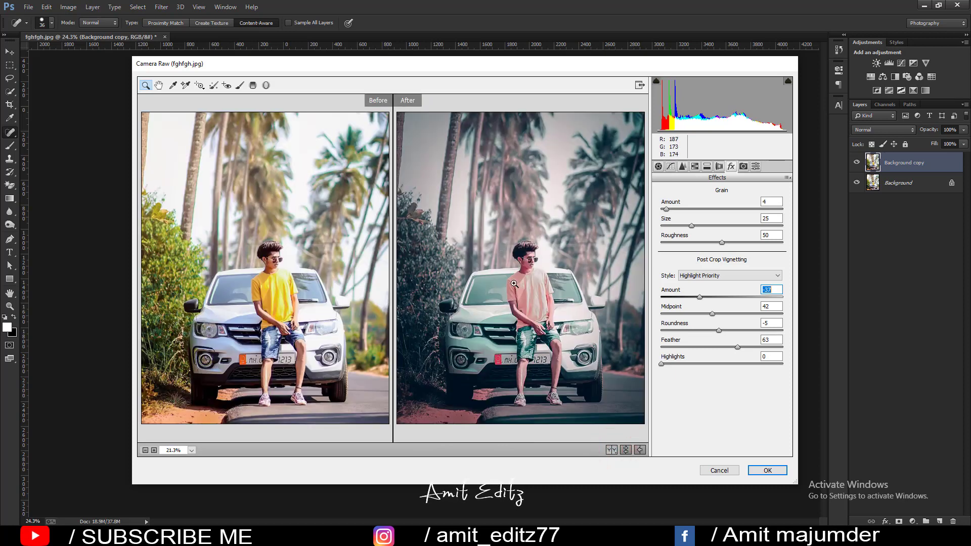
Save all current Camera Raw settings as the 'dark preset new 2021' XMP on the Desktop
{"action": "left_click", "coordinate": [756, 166]}
{"action": "left_click", "coordinate": [787, 178]}
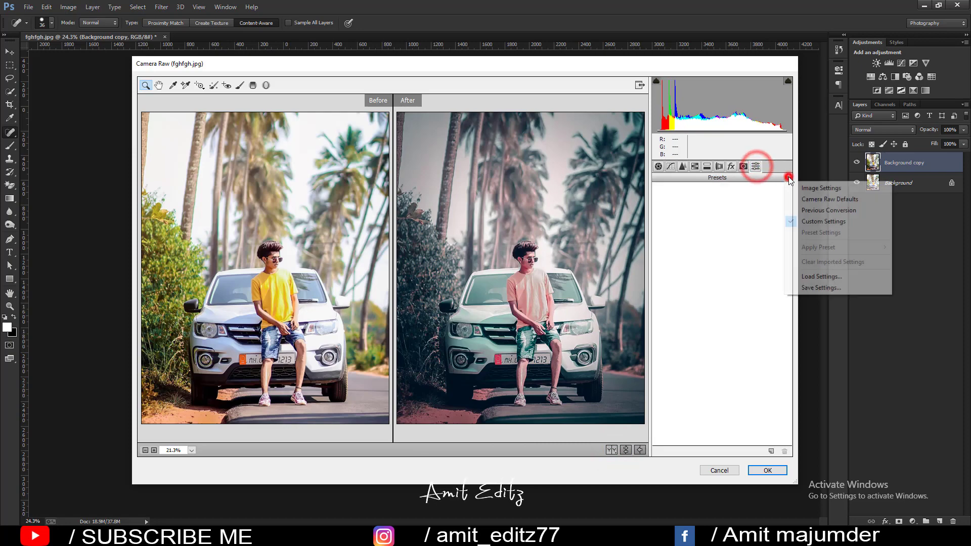
{"action": "left_click", "coordinate": [808, 287]}
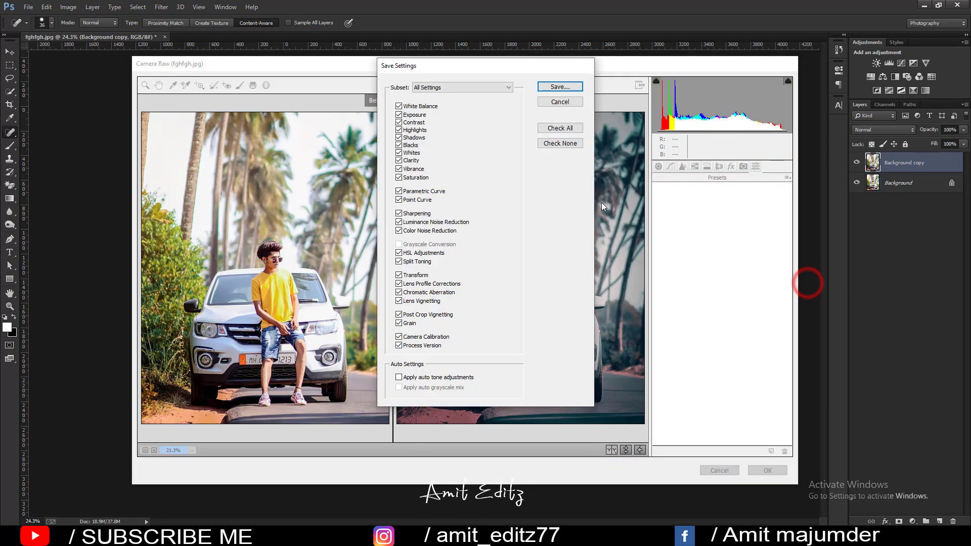
{"action": "left_click", "coordinate": [556, 89]}
{"action": "type", "text": "dar"}
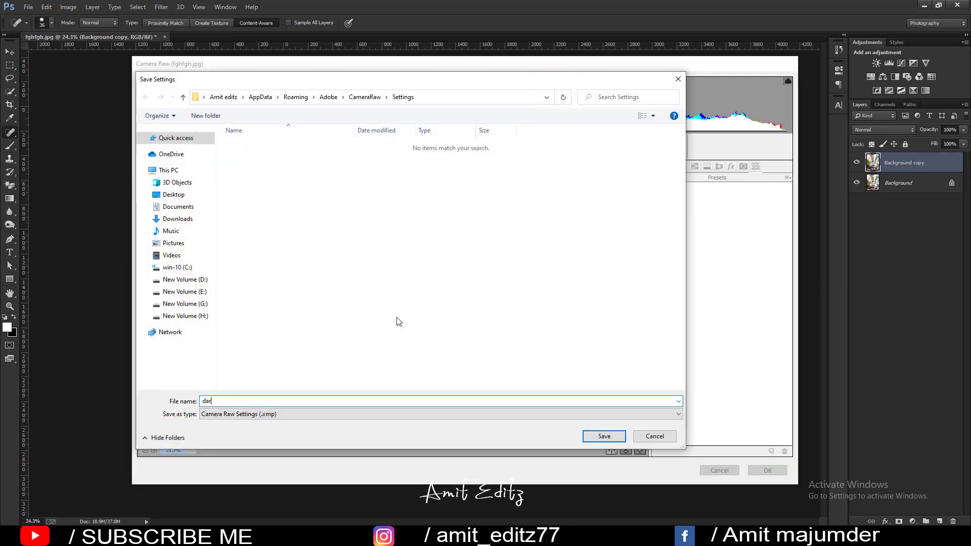
{"action": "type", "text": "k pres"}
{"action": "type", "text": "et new 2021"}
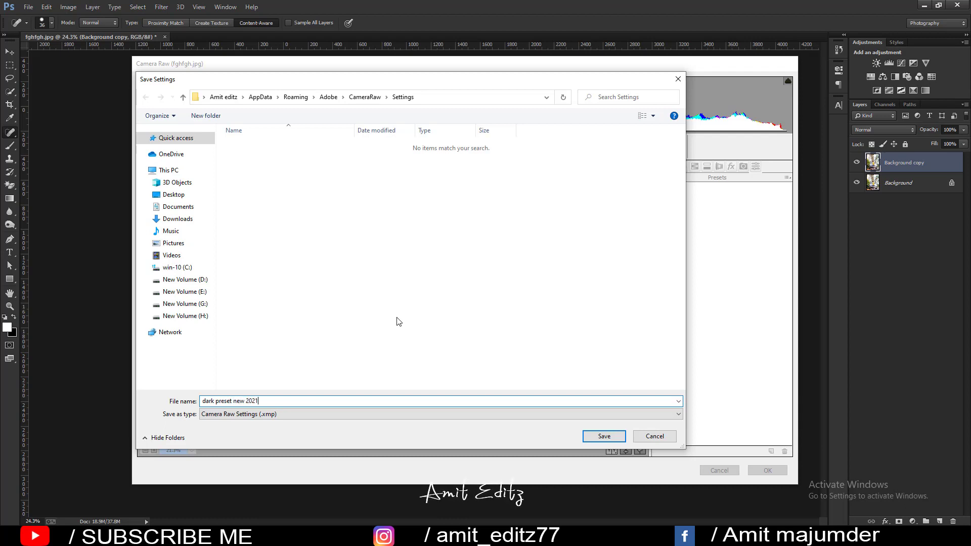
{"action": "type", "text": " in"}
{"action": "type", "text": "raw preset"}
{"action": "left_click", "coordinate": [173, 194]}
{"action": "left_click", "coordinate": [603, 437]}
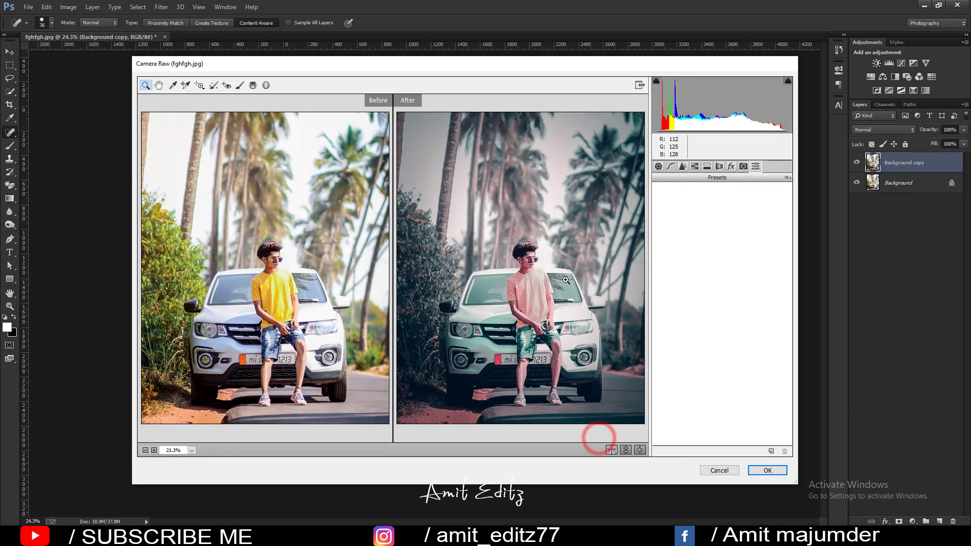
Commit the Camera Raw grade, then toggle the Background copy layer's visibility to compare
{"action": "left_click", "coordinate": [757, 472]}
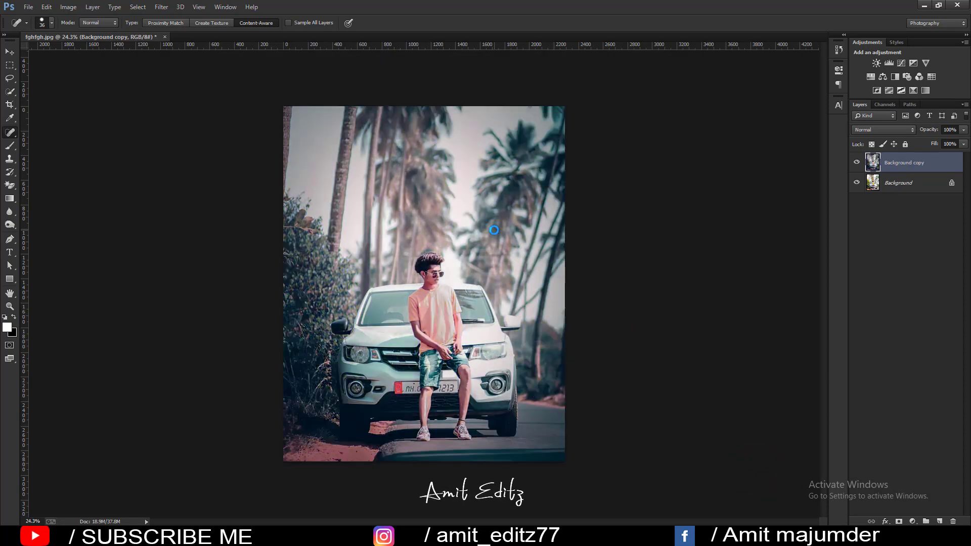
{"action": "scroll", "coordinate": [474, 220], "scroll_direction": "up", "scroll_amount": 1}
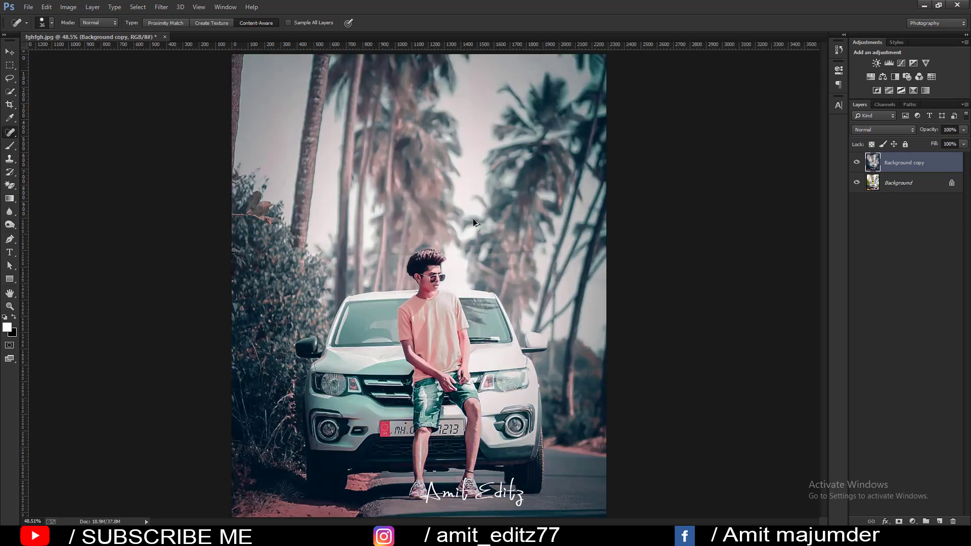
{"action": "scroll", "coordinate": [473, 220], "scroll_direction": "up", "scroll_amount": 2}
{"action": "scroll", "coordinate": [472, 218], "scroll_direction": "down", "scroll_amount": 2}
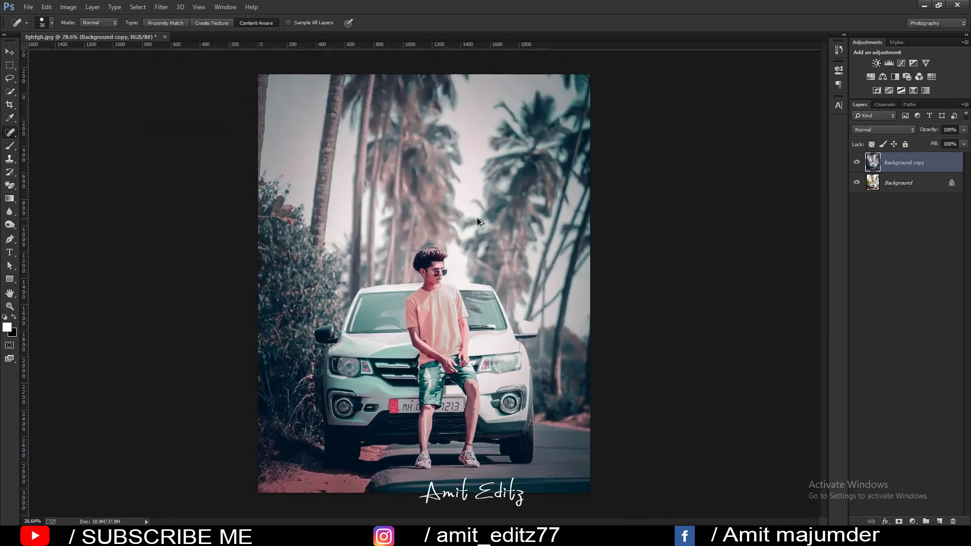
{"action": "left_click", "coordinate": [859, 162]}
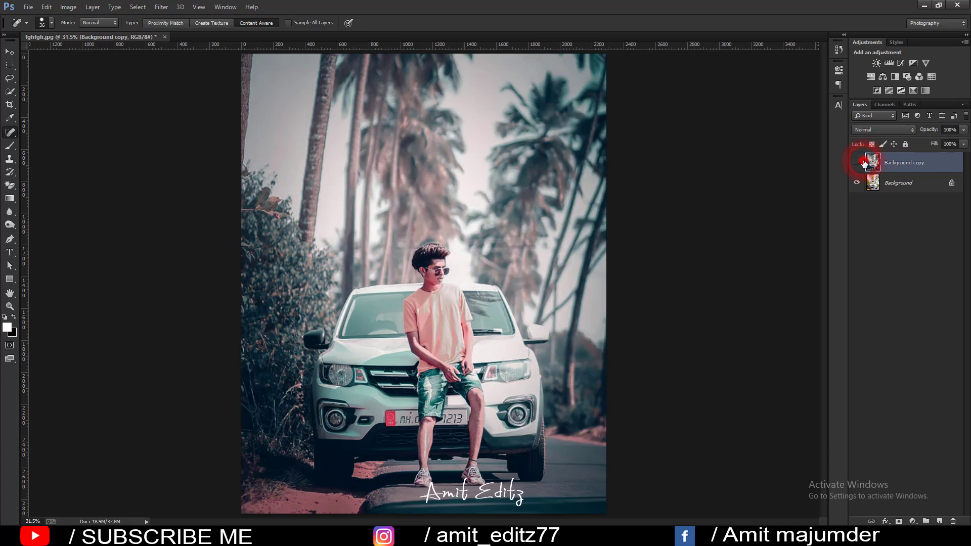
{"action": "left_click", "coordinate": [863, 162]}
{"action": "left_click", "coordinate": [29, 7]}
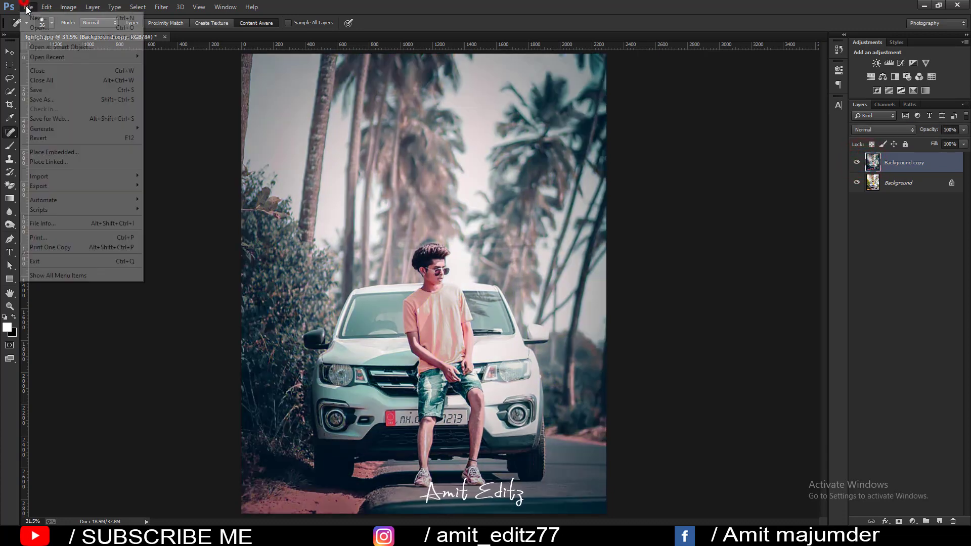
Browse the Open dialog into the New folder (5) folder
{"action": "left_click", "coordinate": [35, 23]}
{"action": "left_click", "coordinate": [377, 172]}
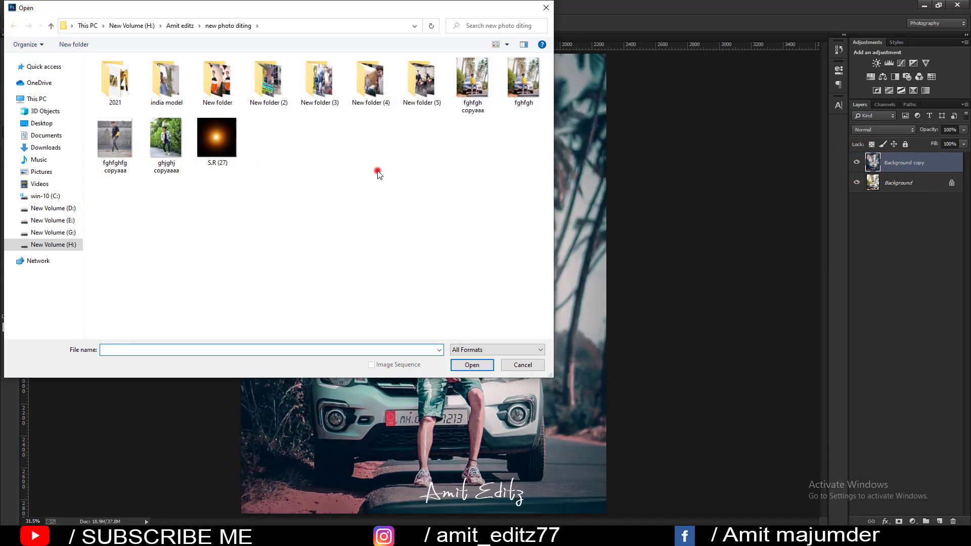
{"action": "left_click", "coordinate": [166, 139]}
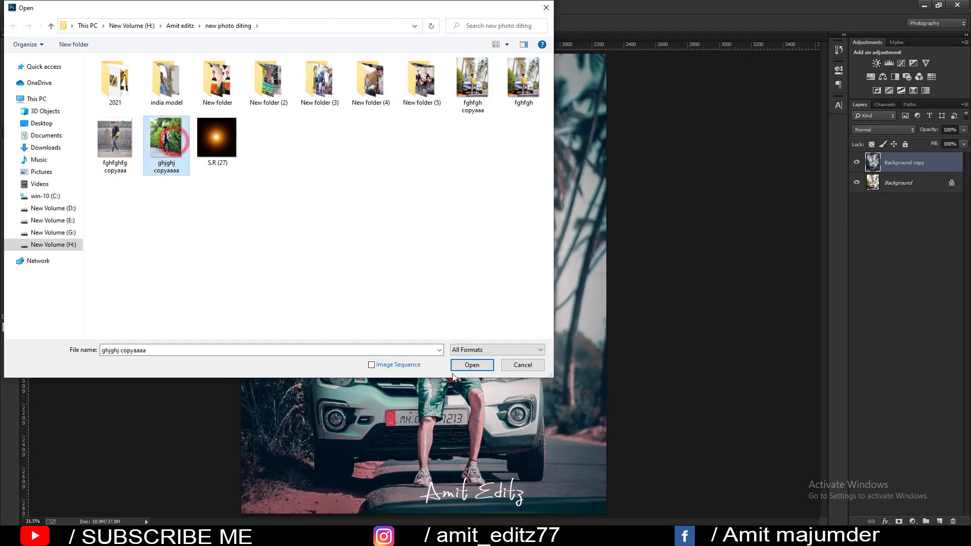
{"action": "double_click", "coordinate": [411, 87]}
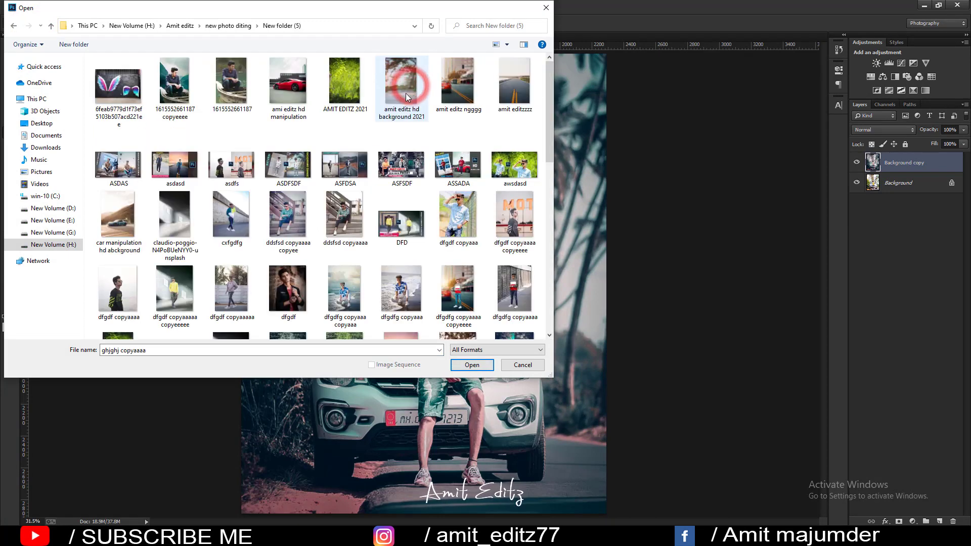
{"action": "left_click", "coordinate": [228, 287]}
Open sfdsfsd copyaaa copyeeee.jpg and dock its window as a tab
{"action": "scroll", "coordinate": [278, 213], "scroll_direction": "down", "scroll_amount": 3}
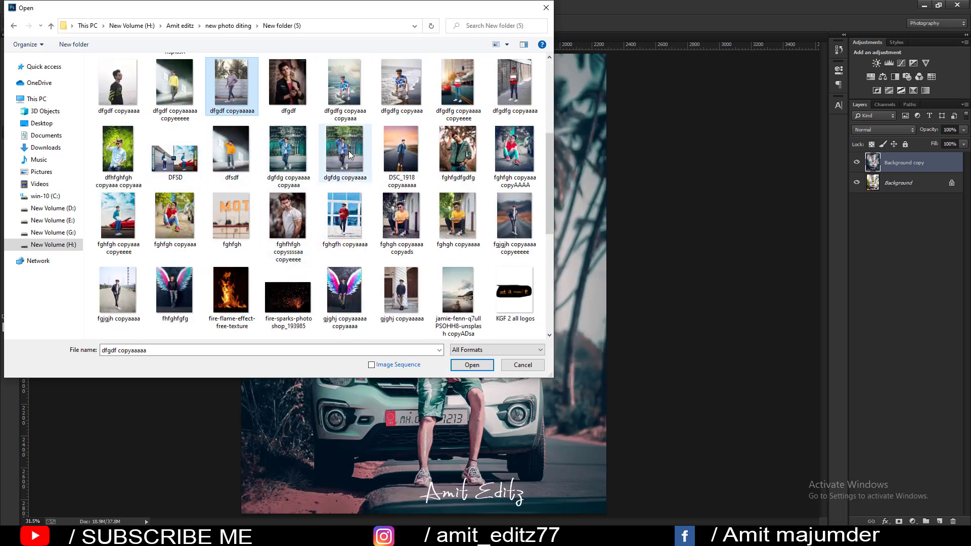
{"action": "scroll", "coordinate": [349, 155], "scroll_direction": "down", "scroll_amount": 3}
{"action": "scroll", "coordinate": [349, 154], "scroll_direction": "down", "scroll_amount": 1}
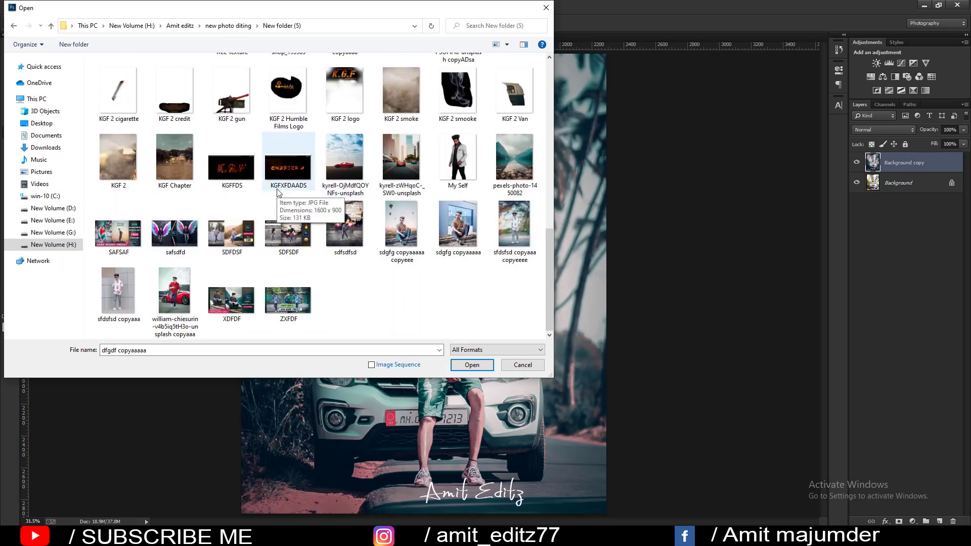
{"action": "scroll", "coordinate": [277, 193], "scroll_direction": "up", "scroll_amount": 2}
{"action": "scroll", "coordinate": [277, 192], "scroll_direction": "down", "scroll_amount": 2}
{"action": "left_click", "coordinate": [513, 225]}
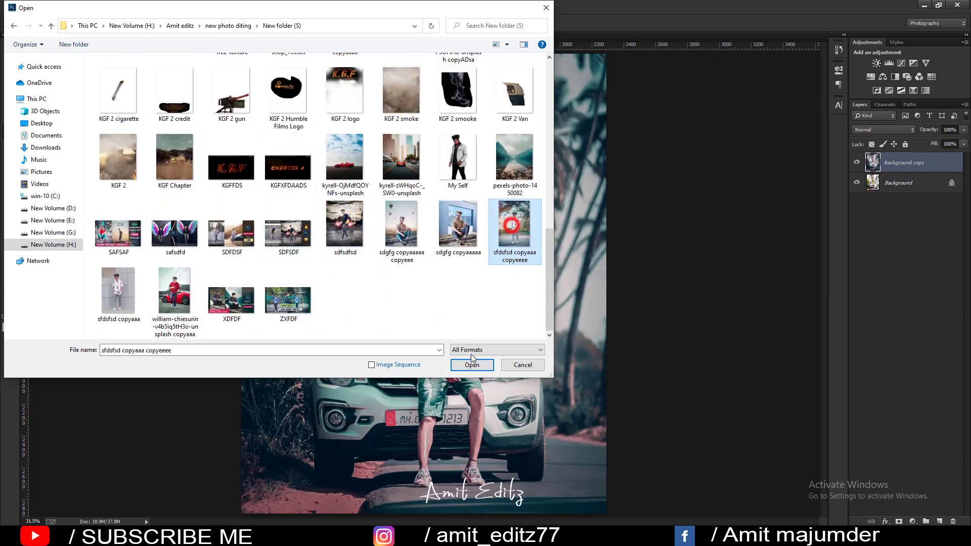
{"action": "left_click", "coordinate": [472, 364]}
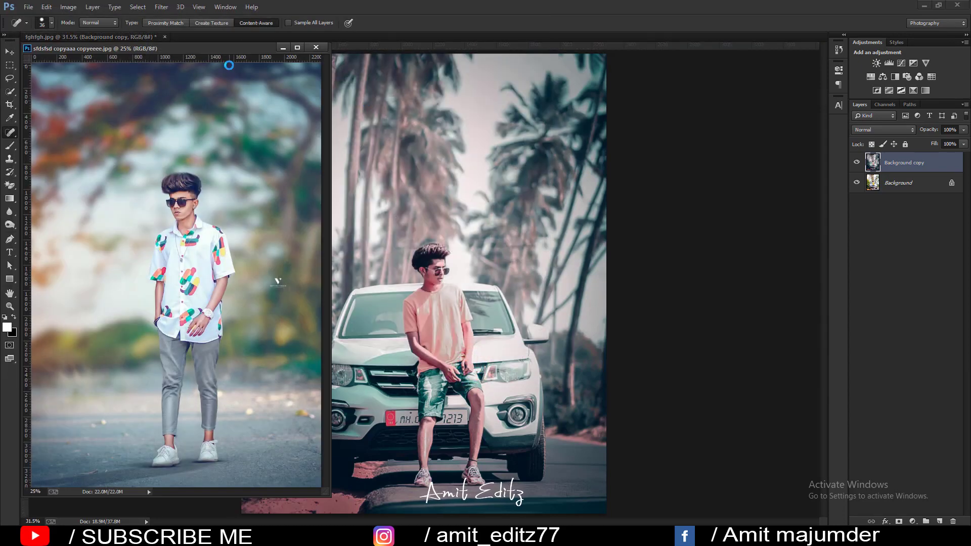
{"action": "left_click_drag", "start_coordinate": [239, 51], "coordinate": [841, 139]}
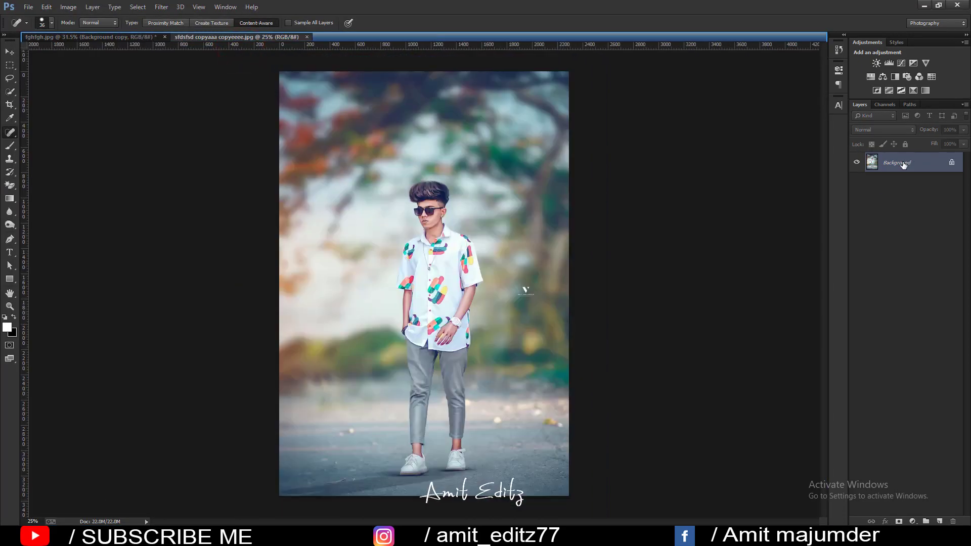
Duplicate the new photo's Background layer and run the Camera Raw Filter on it
{"action": "left_click_drag", "start_coordinate": [900, 162], "coordinate": [940, 521]}
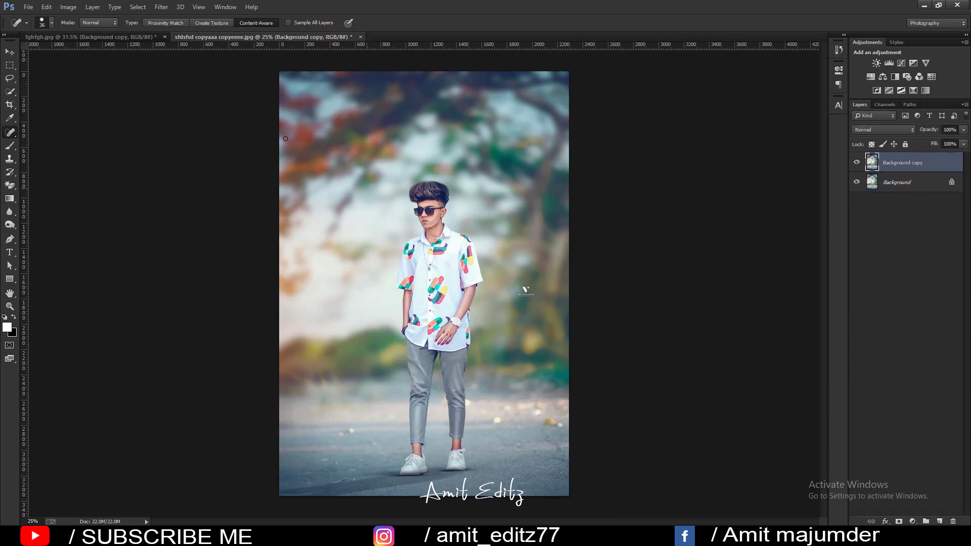
{"action": "left_click", "coordinate": [162, 6]}
{"action": "left_click", "coordinate": [173, 69]}
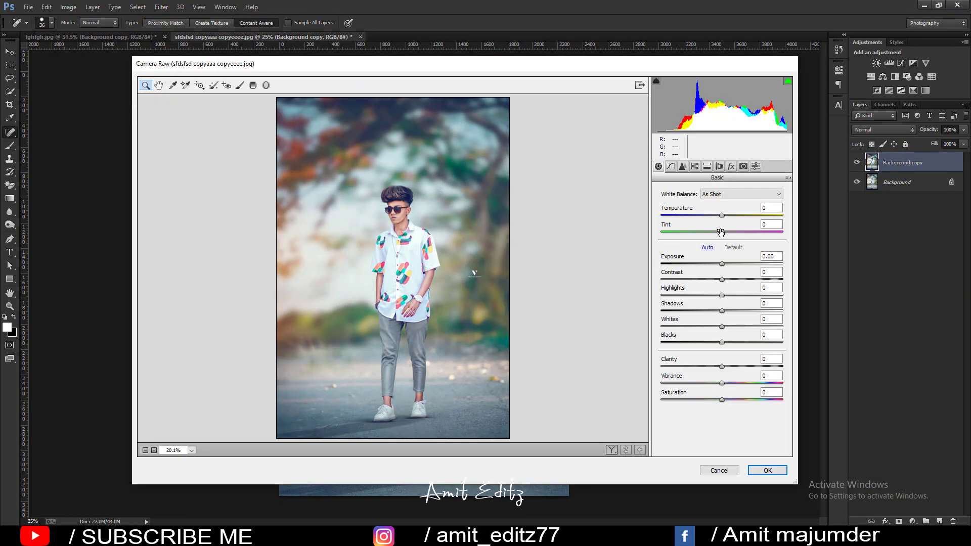
Load the dark preset new 2021 XMP from the Desktop via Load Settings
{"action": "left_click", "coordinate": [755, 167]}
{"action": "left_click", "coordinate": [787, 178]}
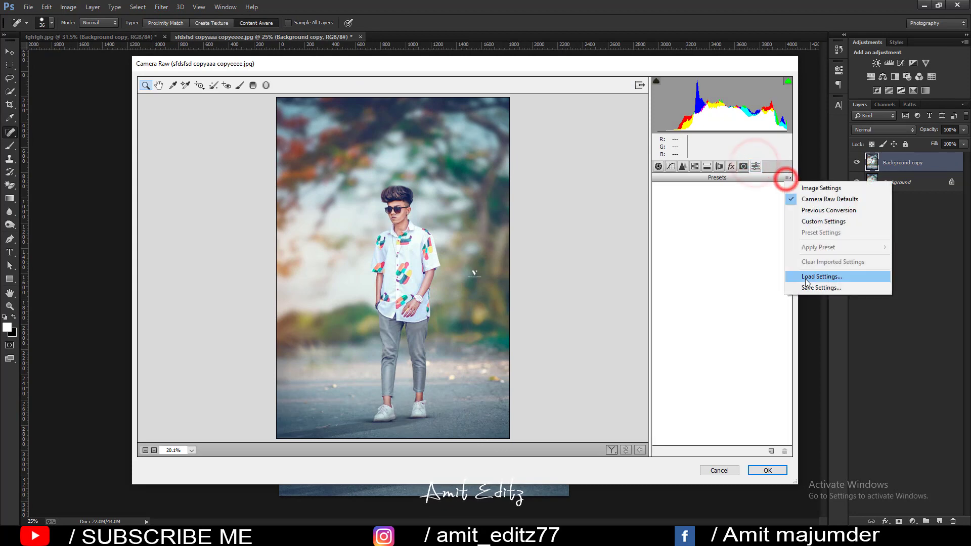
{"action": "left_click", "coordinate": [811, 277]}
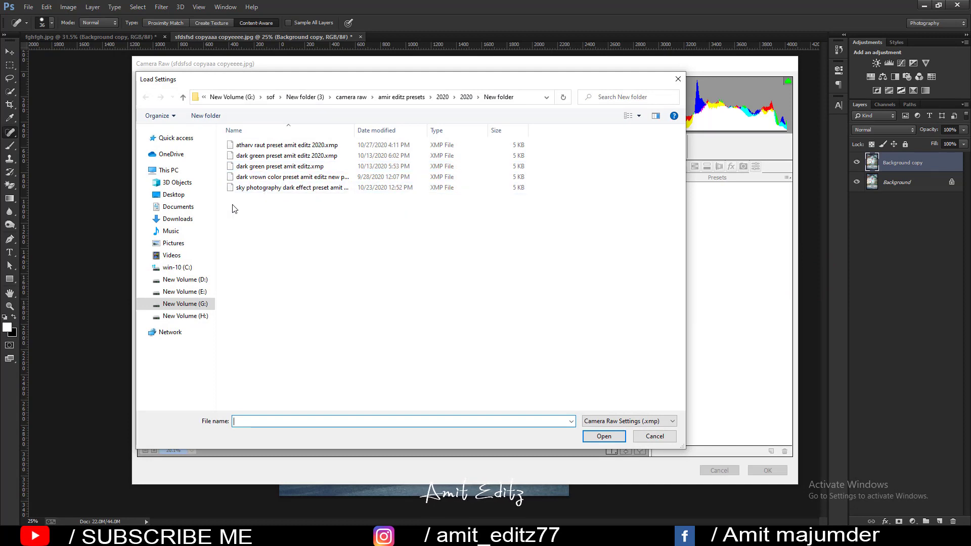
{"action": "left_click", "coordinate": [176, 223]}
{"action": "left_click", "coordinate": [173, 194]}
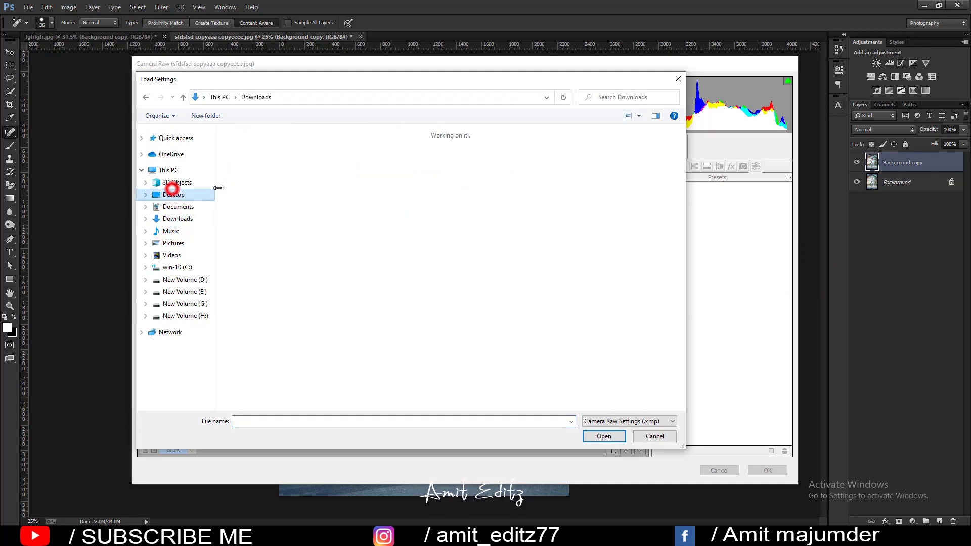
{"action": "left_click", "coordinate": [357, 243]}
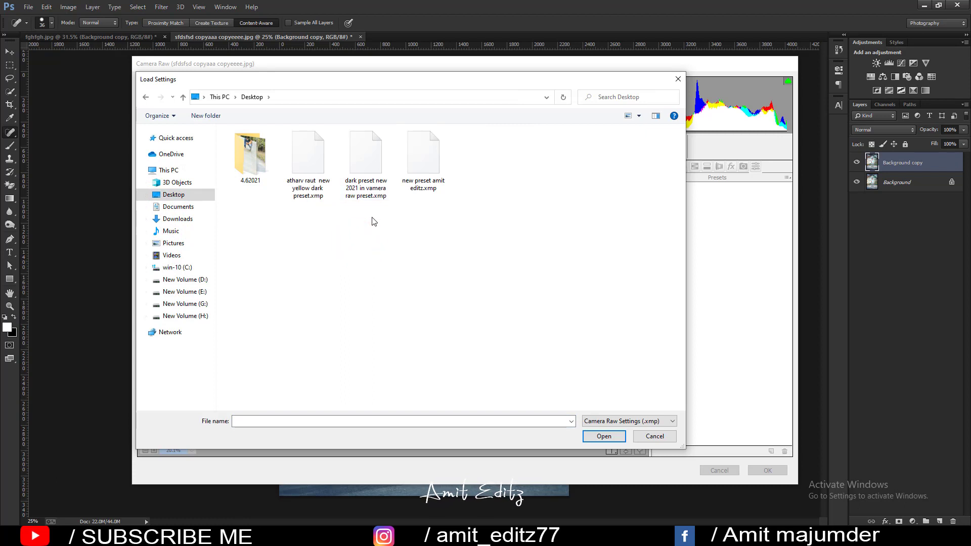
{"action": "left_click", "coordinate": [359, 159]}
{"action": "left_click", "coordinate": [603, 436]}
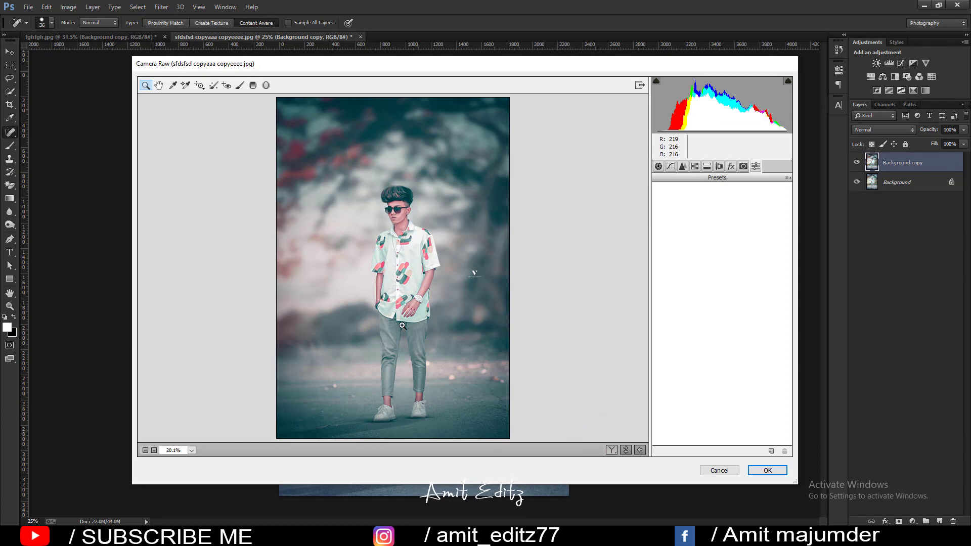
Check the Before/After view of the loaded preset, then apply the Camera Raw filter with OK
{"action": "left_click", "coordinate": [612, 450]}
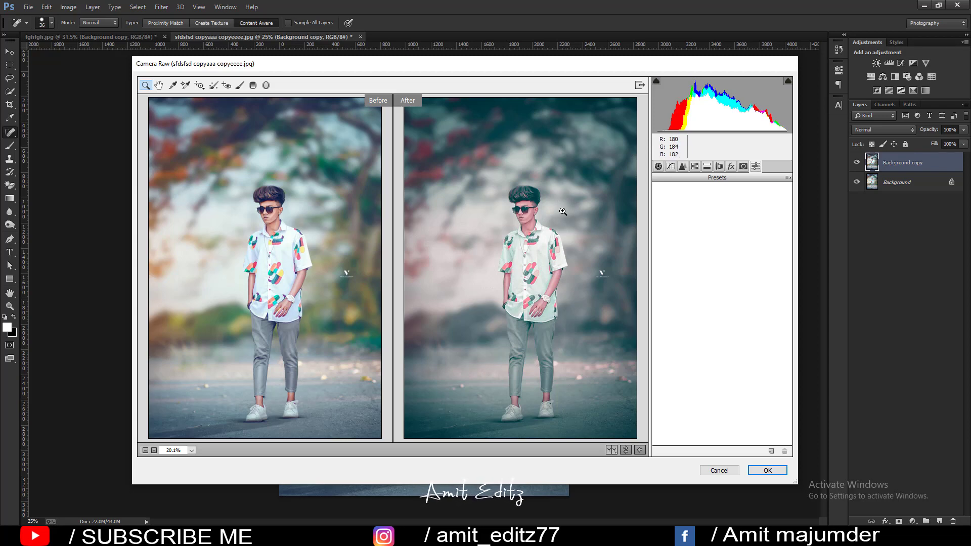
{"action": "left_click", "coordinate": [769, 471]}
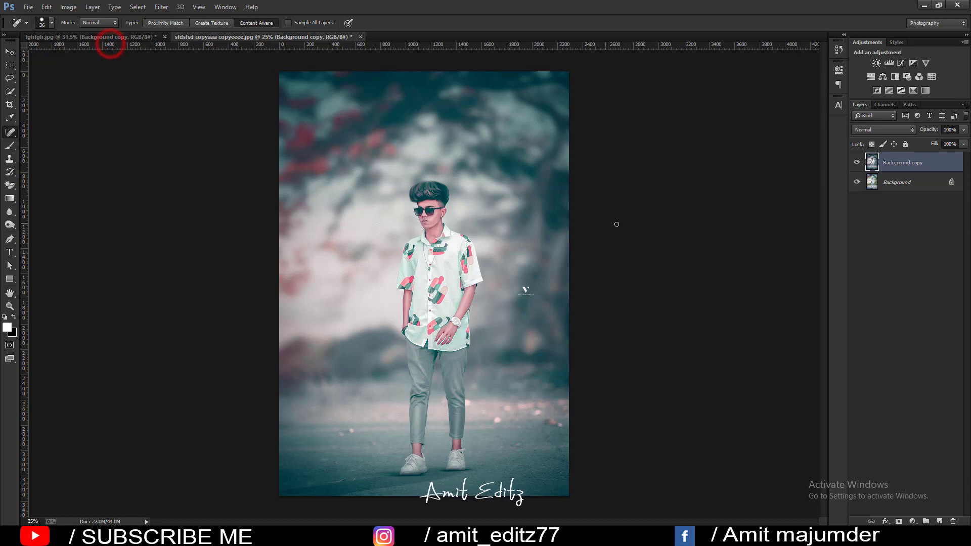
On the fghfgh.jpg car photo, toggle the Background copy layer to compare with the original
{"action": "left_click", "coordinate": [135, 38]}
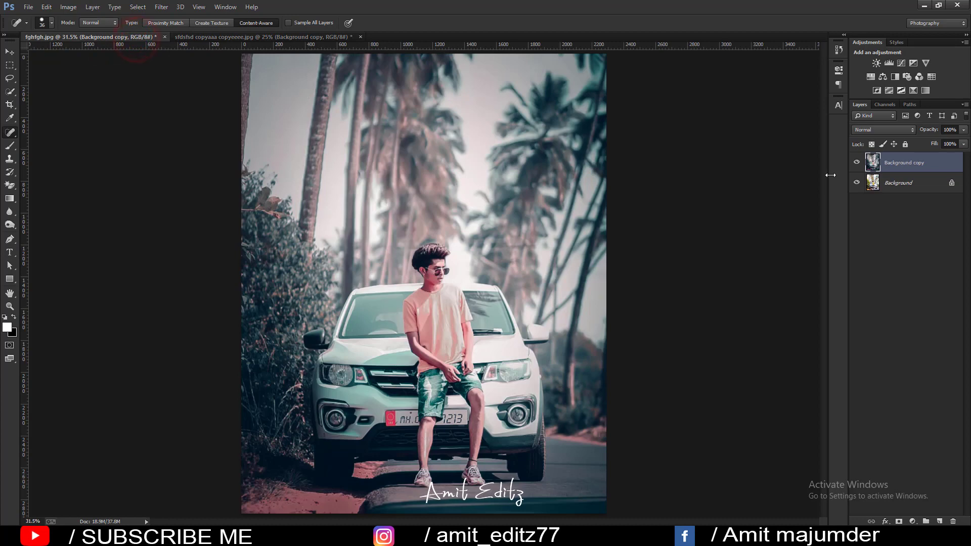
{"action": "left_click", "coordinate": [857, 163]}
{"action": "left_click", "coordinate": [857, 163]}
{"action": "left_click", "coordinate": [857, 163]}
{"action": "left_click", "coordinate": [858, 163]}
Open fgjgjh copyaaaa.jpg and dock it as a new tab
{"action": "left_click", "coordinate": [29, 8]}
{"action": "left_click", "coordinate": [31, 24]}
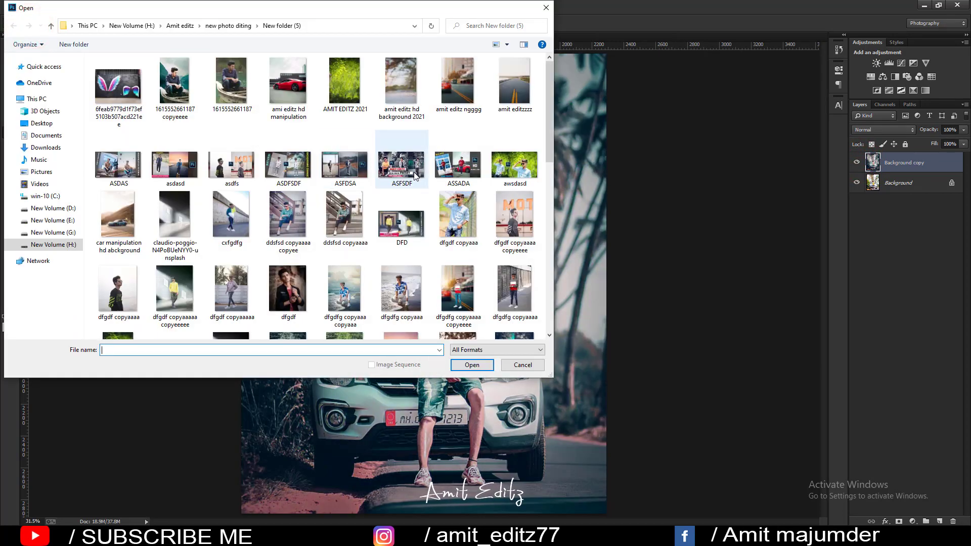
{"action": "left_click", "coordinate": [133, 292]}
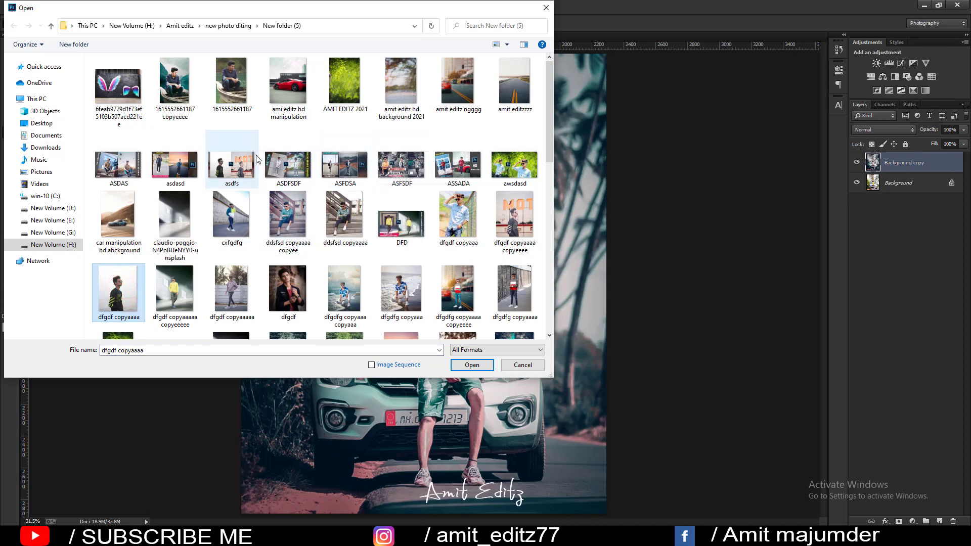
{"action": "scroll", "coordinate": [256, 159], "scroll_direction": "down", "scroll_amount": 3}
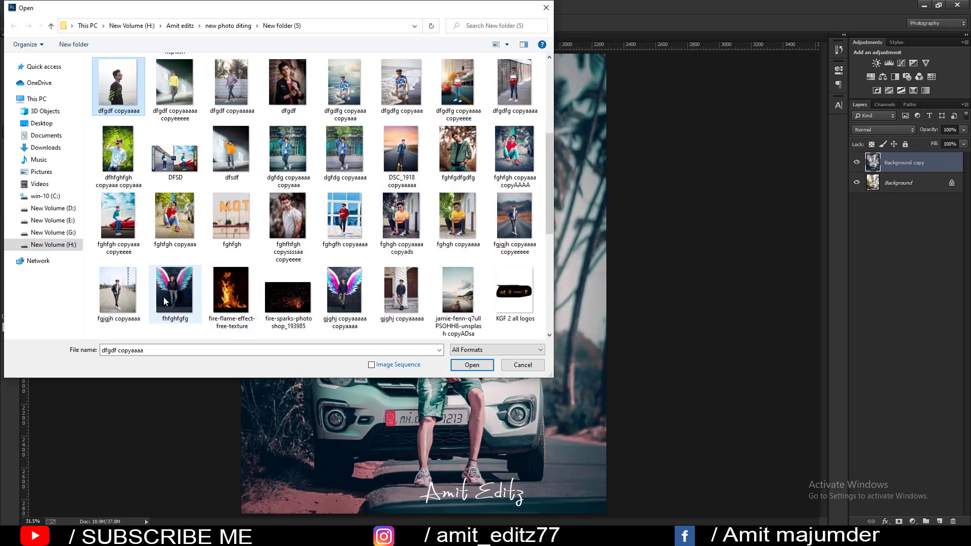
{"action": "left_click", "coordinate": [118, 292]}
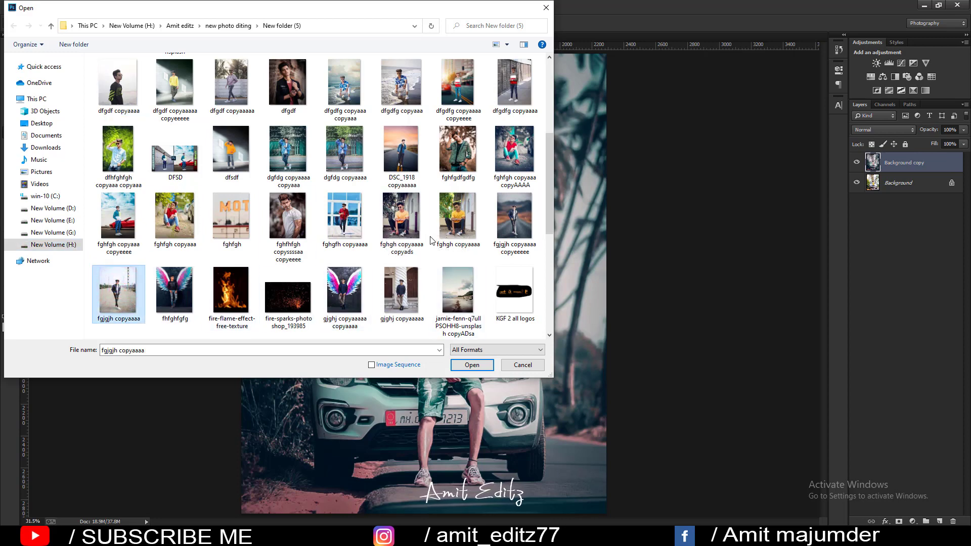
{"action": "left_click", "coordinate": [472, 364]}
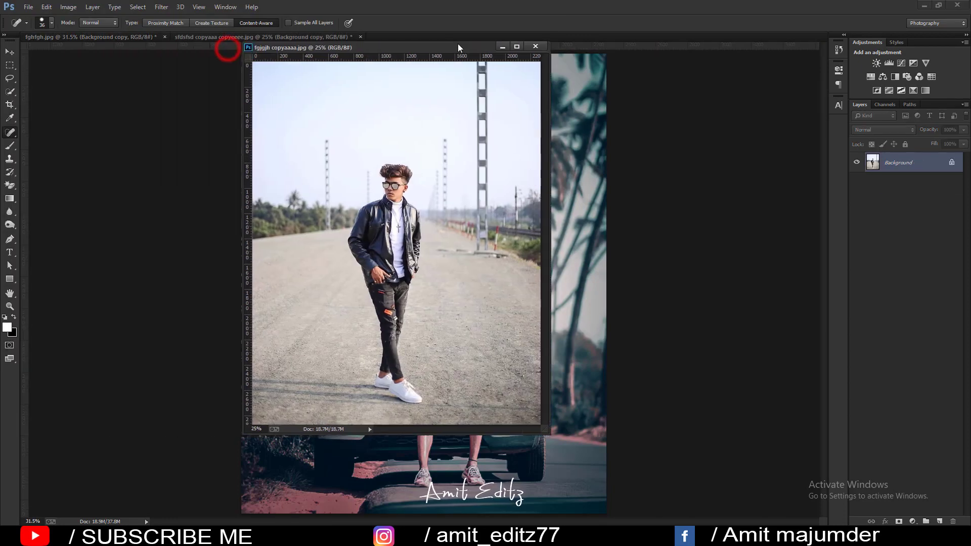
{"action": "left_click_drag", "start_coordinate": [235, 49], "coordinate": [433, 41]}
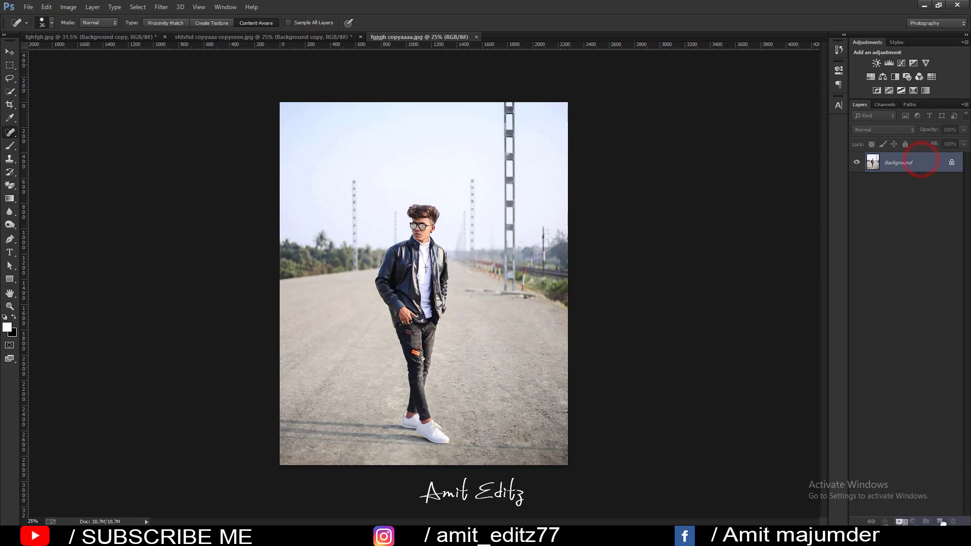
Duplicate the road portrait's Background layer and run the Camera Raw Filter on it
{"action": "left_click_drag", "start_coordinate": [925, 169], "coordinate": [939, 521]}
{"action": "left_click", "coordinate": [161, 7]}
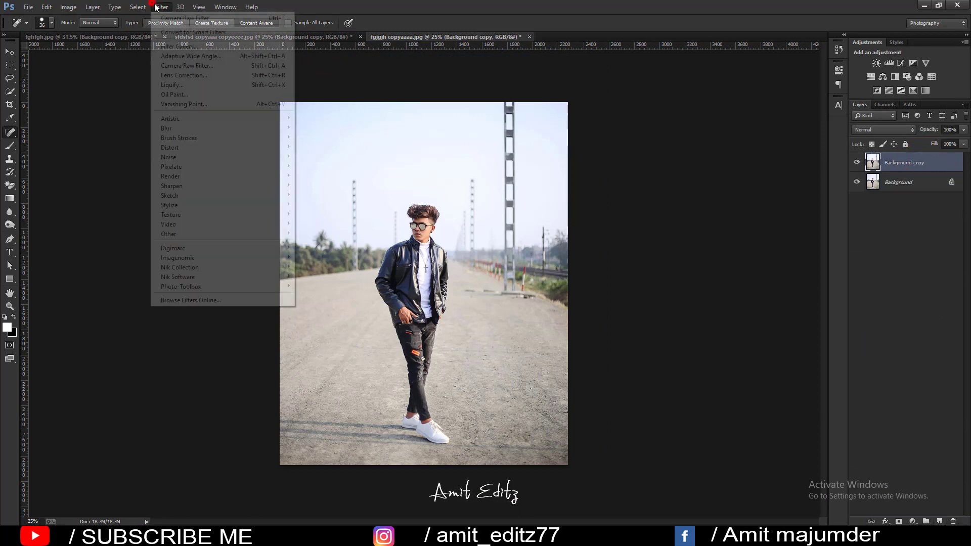
{"action": "left_click", "coordinate": [187, 63]}
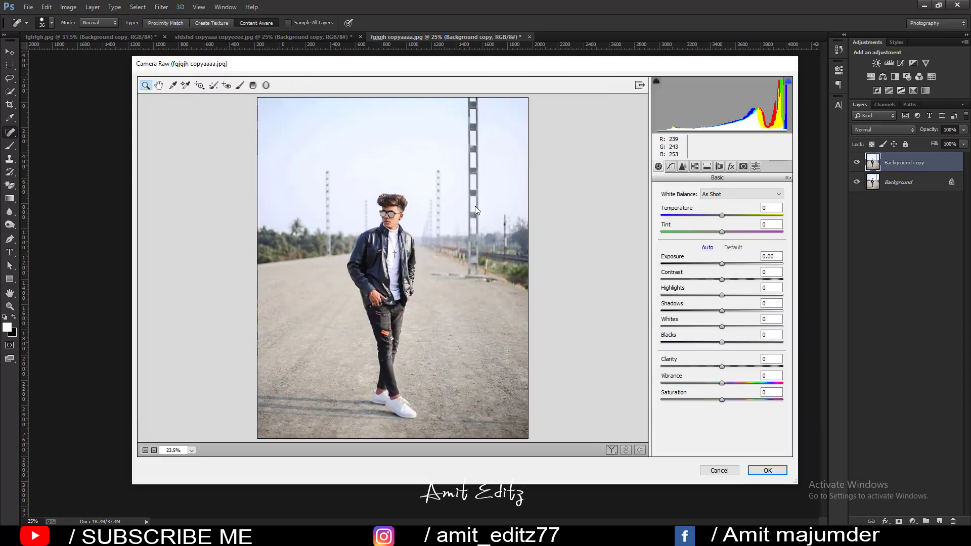
Load the dark preset new 2021 XMP, view Before/After, then cancel without applying
{"action": "left_click", "coordinate": [755, 166]}
{"action": "left_click", "coordinate": [787, 178]}
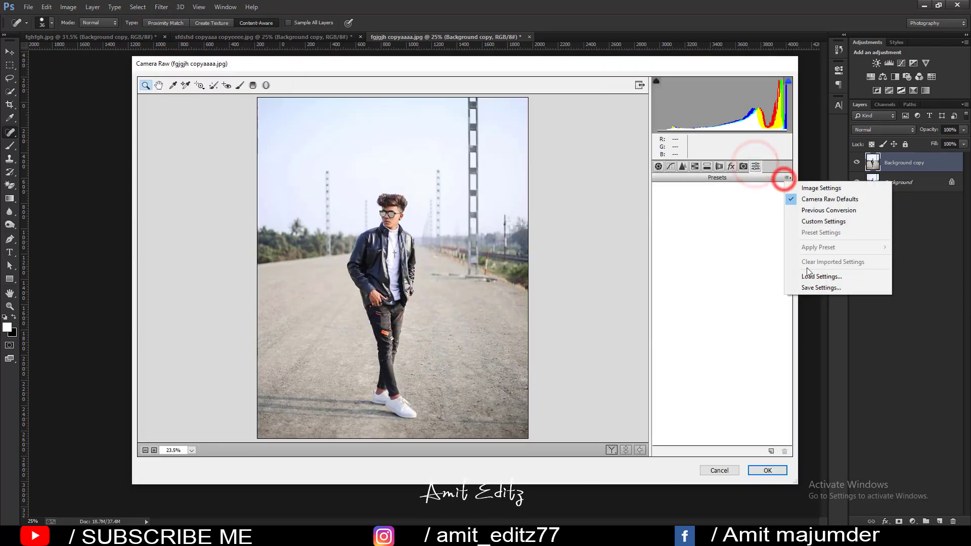
{"action": "left_click", "coordinate": [810, 276]}
{"action": "left_click", "coordinate": [368, 162]}
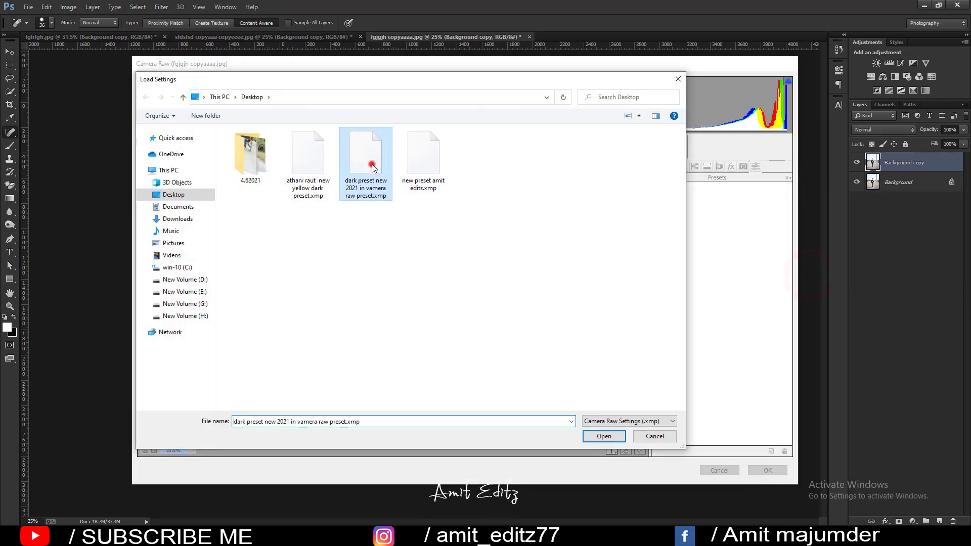
{"action": "left_click", "coordinate": [599, 432]}
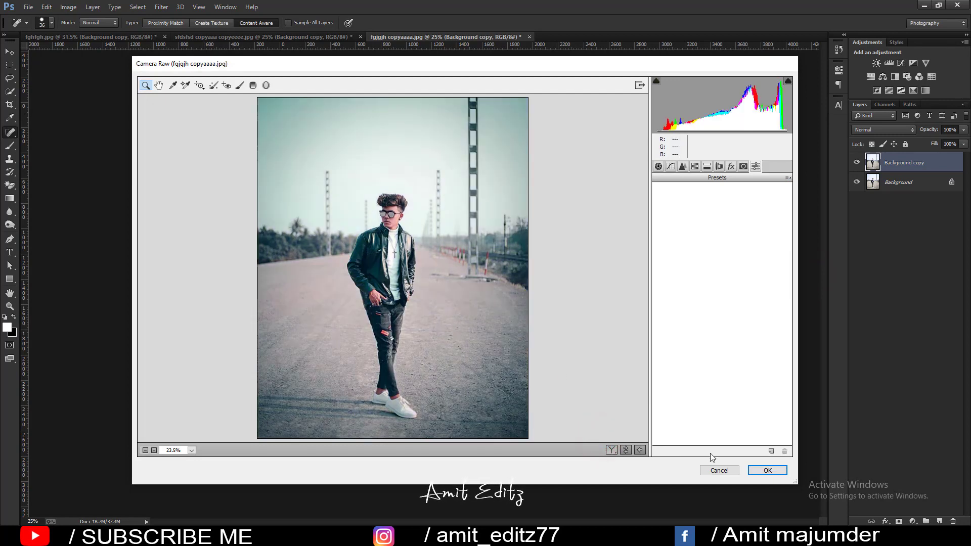
{"action": "left_click", "coordinate": [612, 449]}
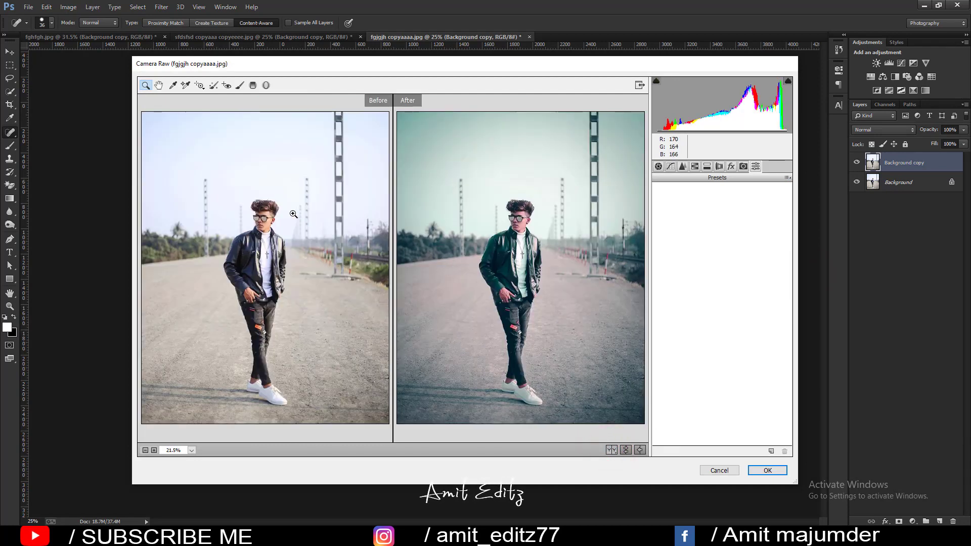
{"action": "left_click", "coordinate": [768, 470]}
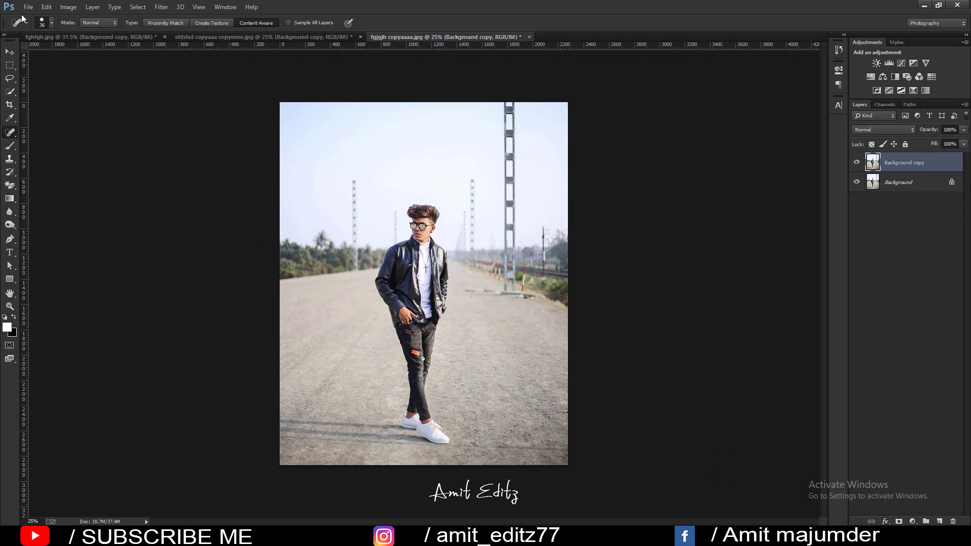
Open dfgdf copyaaaaa.jpg and dock it as a new tab
{"action": "left_click", "coordinate": [28, 7]}
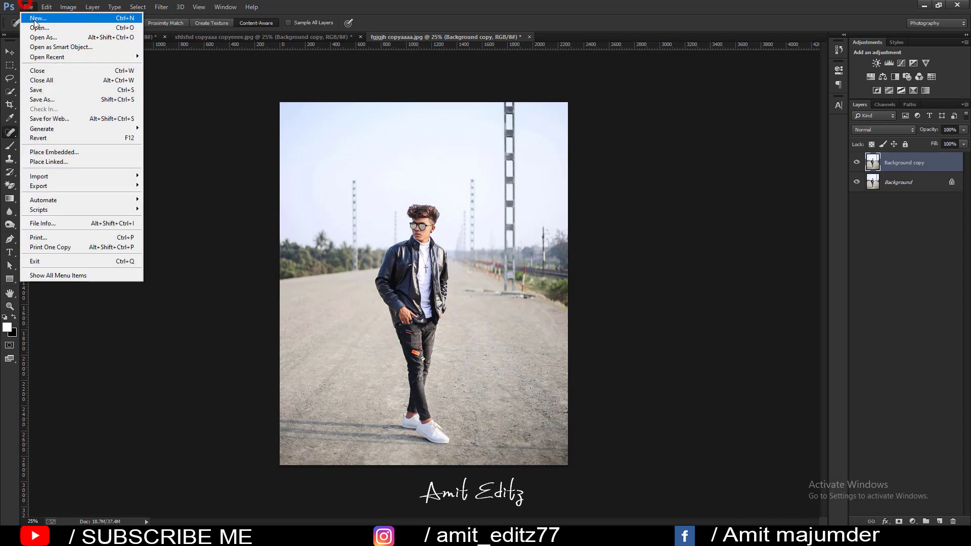
{"action": "left_click", "coordinate": [35, 29]}
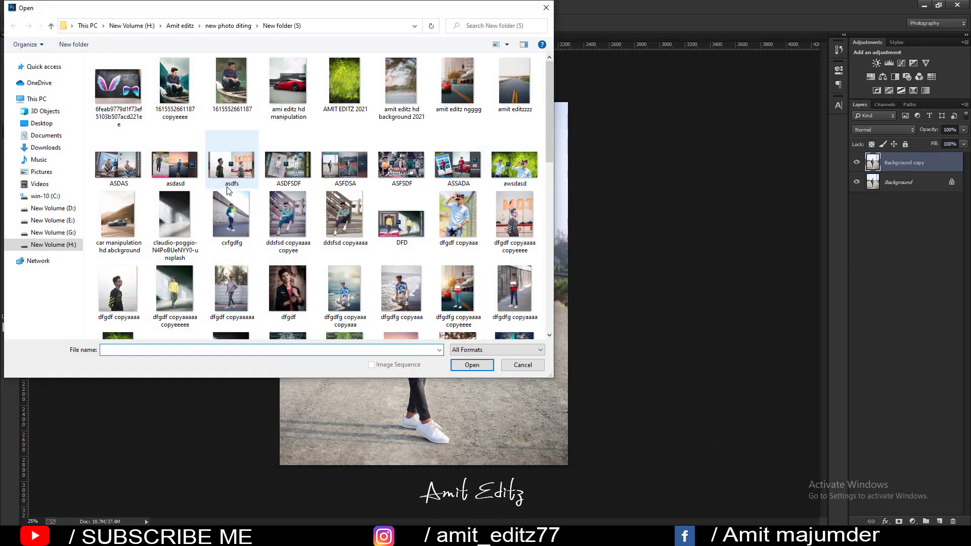
{"action": "left_click", "coordinate": [347, 219]}
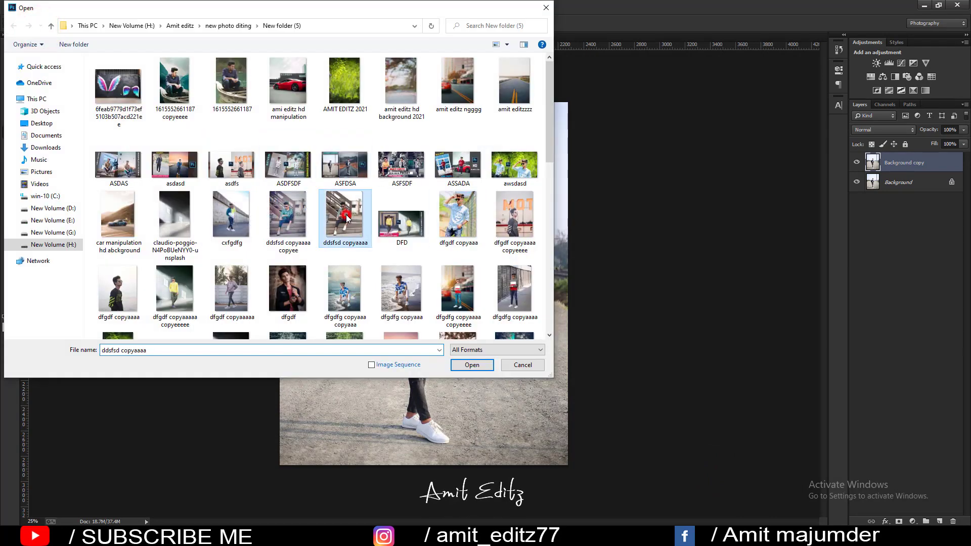
{"action": "scroll", "coordinate": [232, 152], "scroll_direction": "down", "scroll_amount": 3}
{"action": "left_click", "coordinate": [232, 135]}
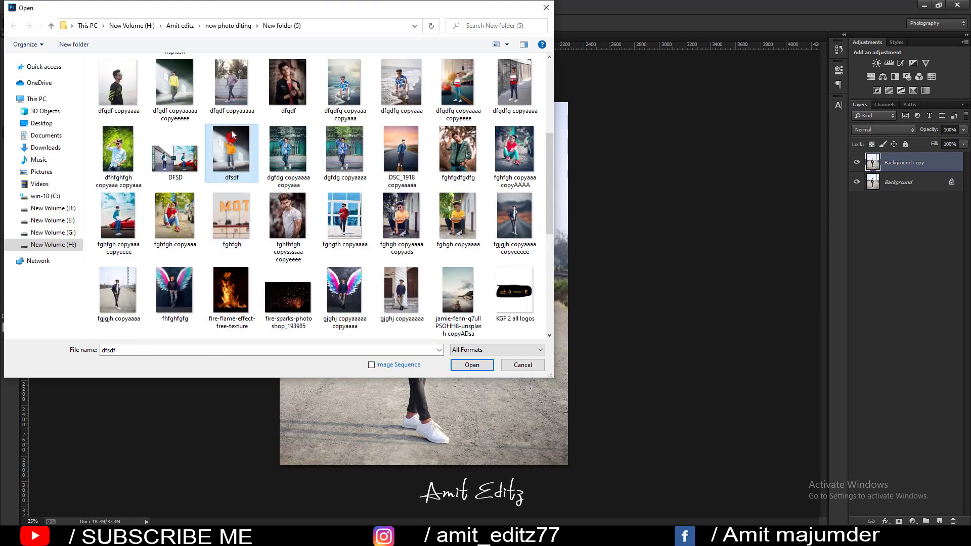
{"action": "left_click", "coordinate": [231, 81]}
{"action": "left_click", "coordinate": [461, 365]}
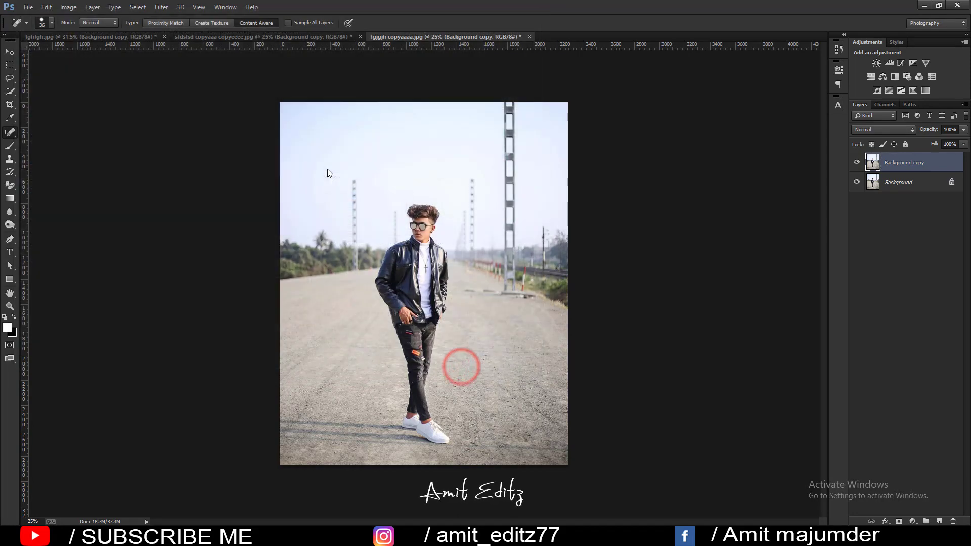
{"action": "left_click_drag", "start_coordinate": [225, 51], "coordinate": [564, 39]}
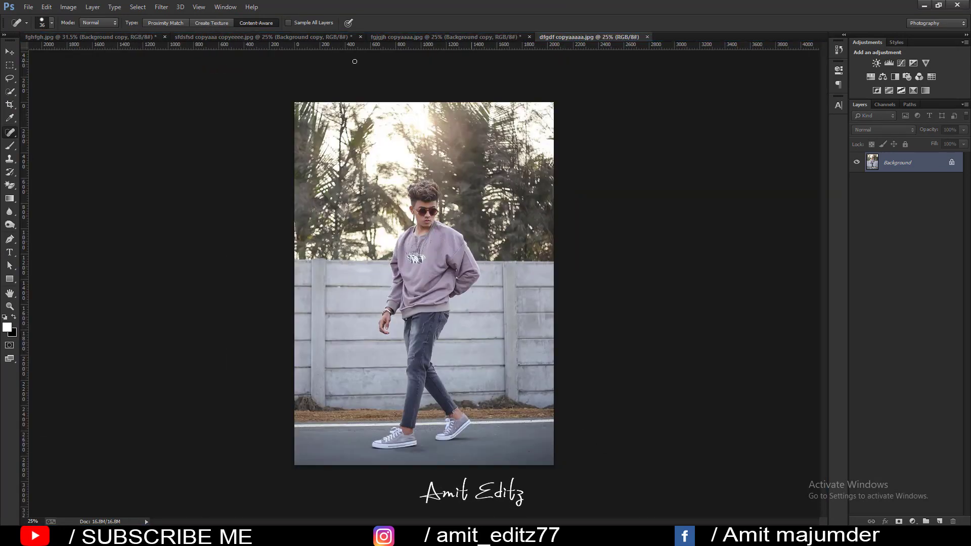
Run the Camera Raw Filter and load the dark preset XMP from the Desktop
{"action": "left_click", "coordinate": [162, 6]}
{"action": "left_click", "coordinate": [191, 66]}
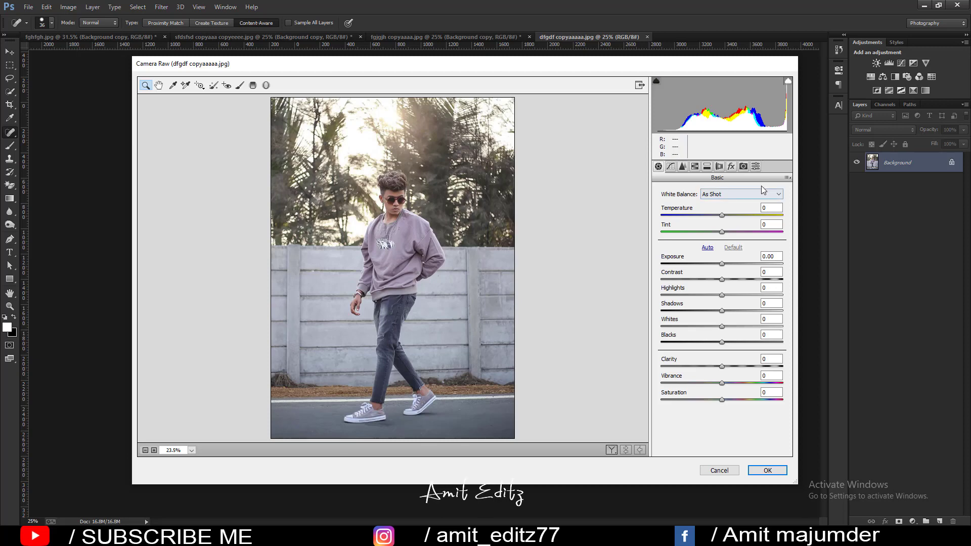
{"action": "left_click", "coordinate": [755, 166]}
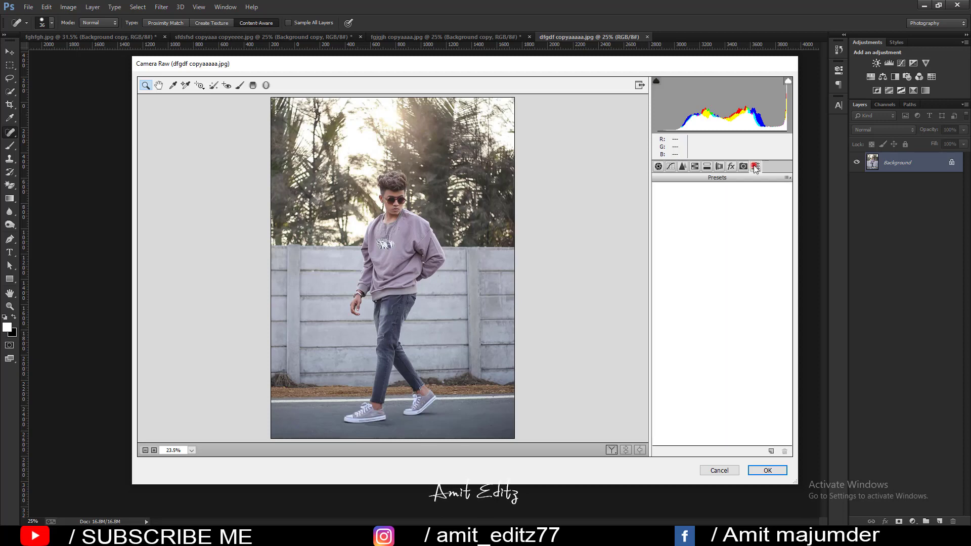
{"action": "left_click", "coordinate": [789, 177]}
{"action": "left_click", "coordinate": [813, 276]}
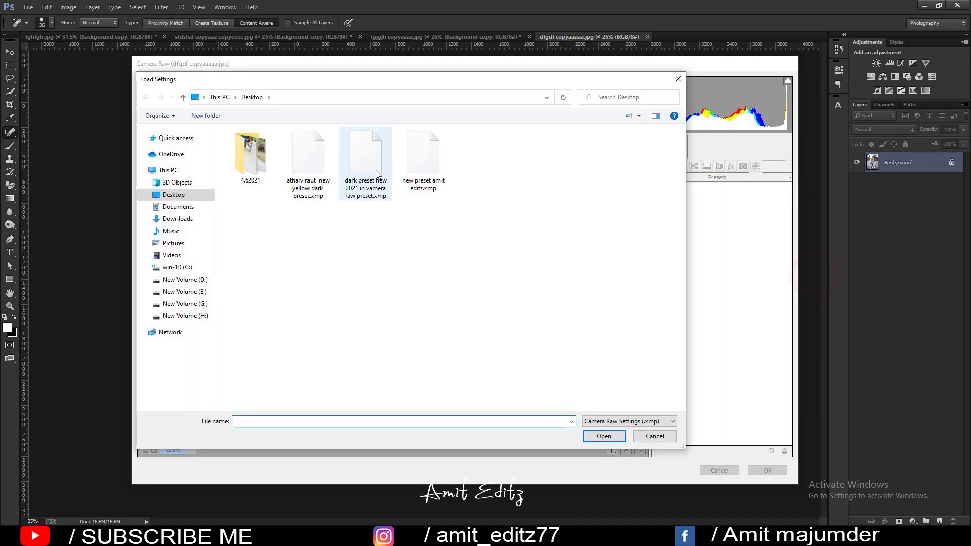
{"action": "left_click", "coordinate": [375, 171]}
{"action": "left_click", "coordinate": [602, 436]}
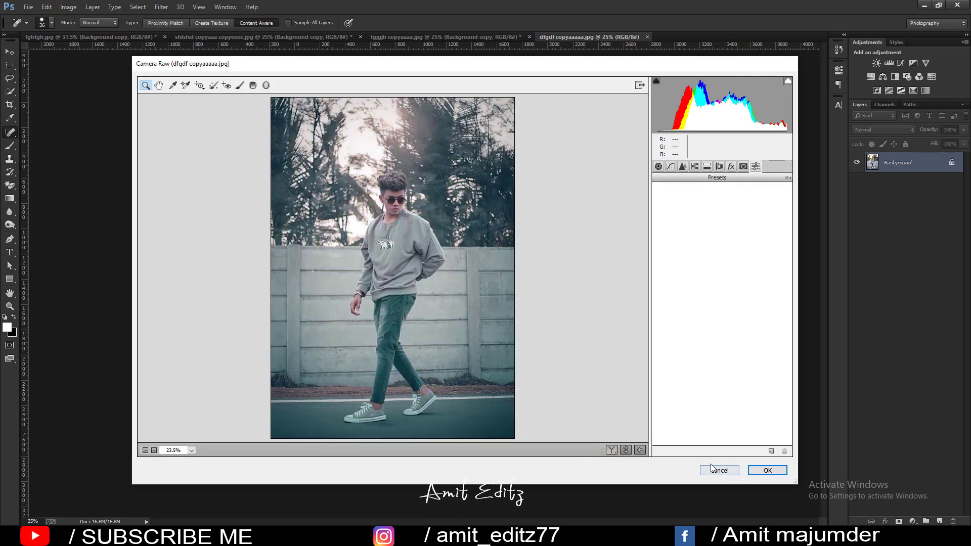
Compare Before/After, then cancel Camera Raw so the photo stays ungraded
{"action": "left_click", "coordinate": [612, 450]}
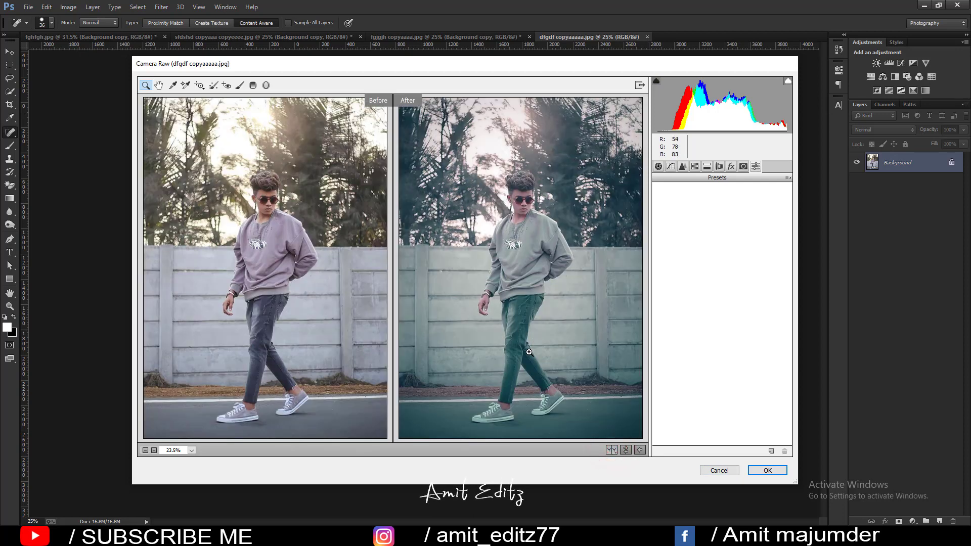
{"action": "left_click", "coordinate": [722, 470]}
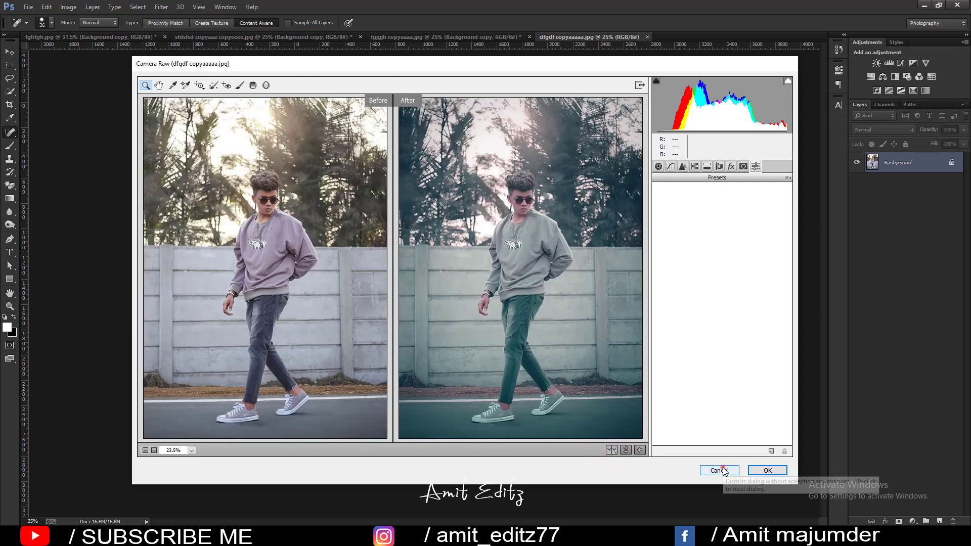
{"action": "left_click", "coordinate": [26, 6]}
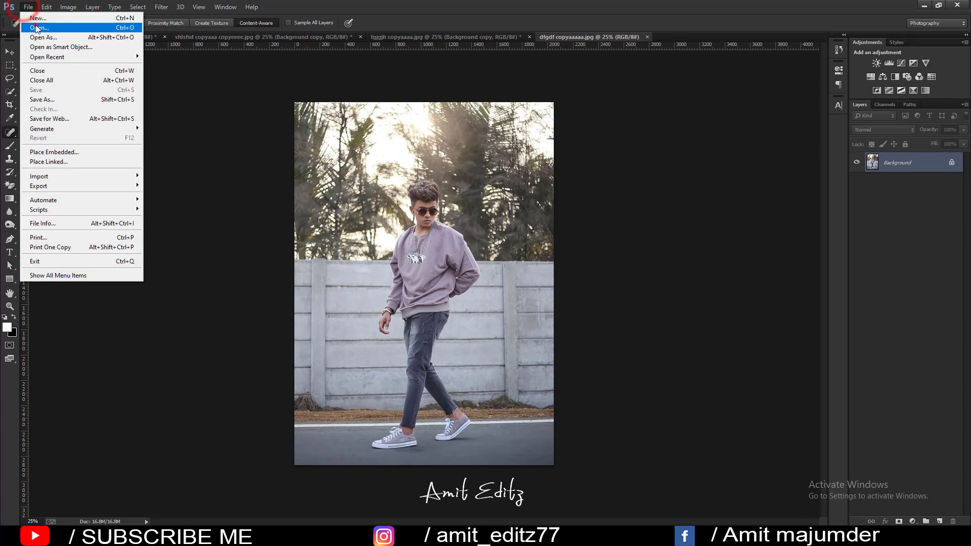
In the Open dialog, browse the ddsfsd, fghfgh and fghgh copyaaaa photos in the current folder
{"action": "left_click", "coordinate": [40, 27]}
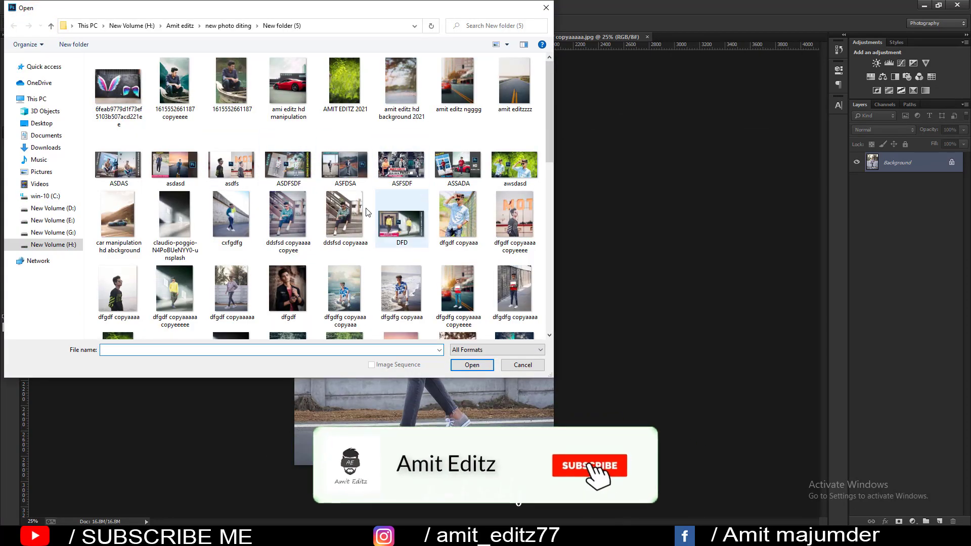
{"action": "left_click", "coordinate": [344, 216]}
{"action": "scroll", "coordinate": [383, 202], "scroll_direction": "down", "scroll_amount": 4}
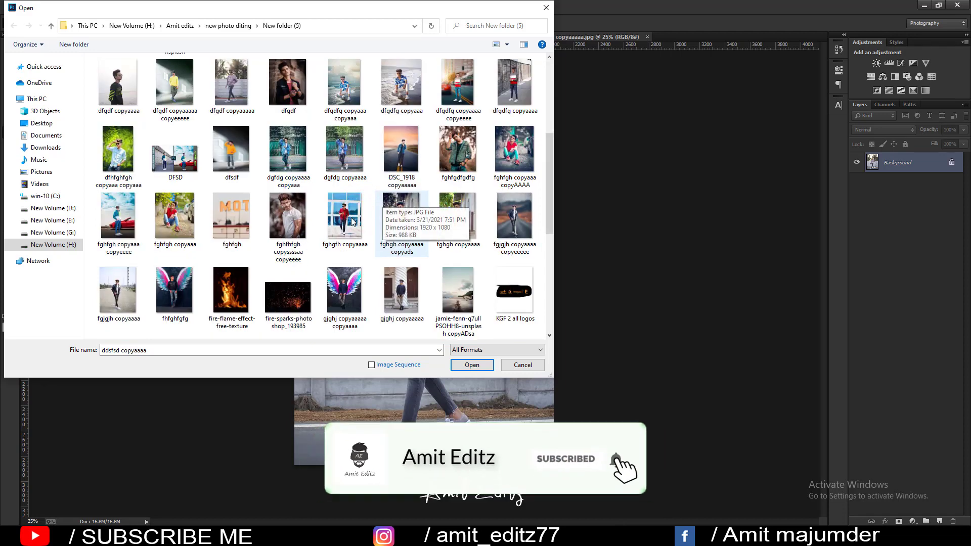
{"action": "left_click", "coordinate": [175, 217]}
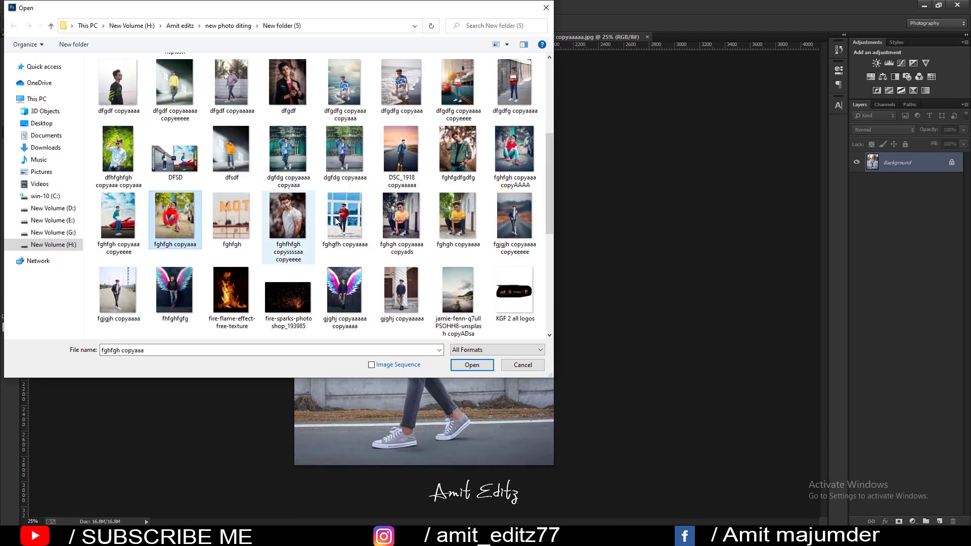
{"action": "left_click", "coordinate": [452, 217]}
{"action": "scroll", "coordinate": [351, 205], "scroll_direction": "down", "scroll_amount": 4}
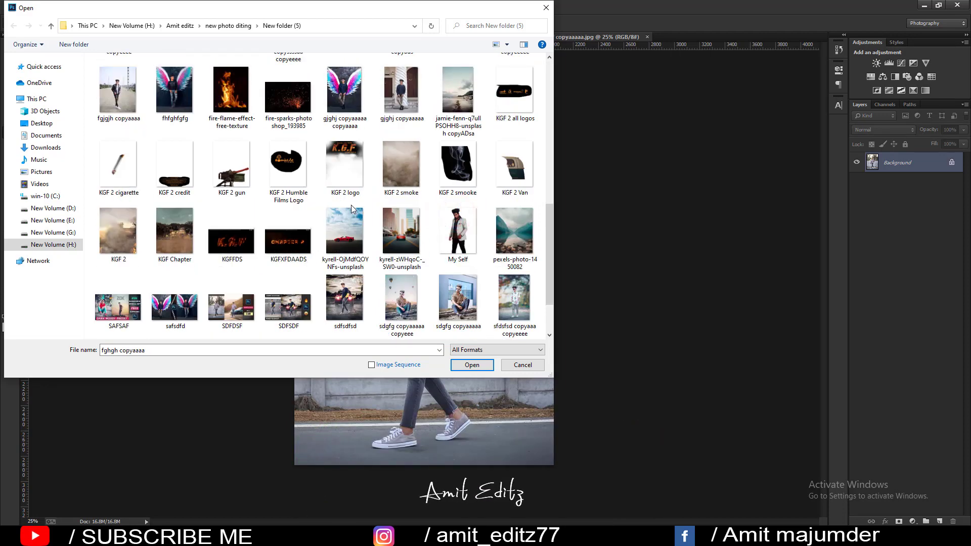
{"action": "scroll", "coordinate": [351, 205], "scroll_direction": "down", "scroll_amount": 2}
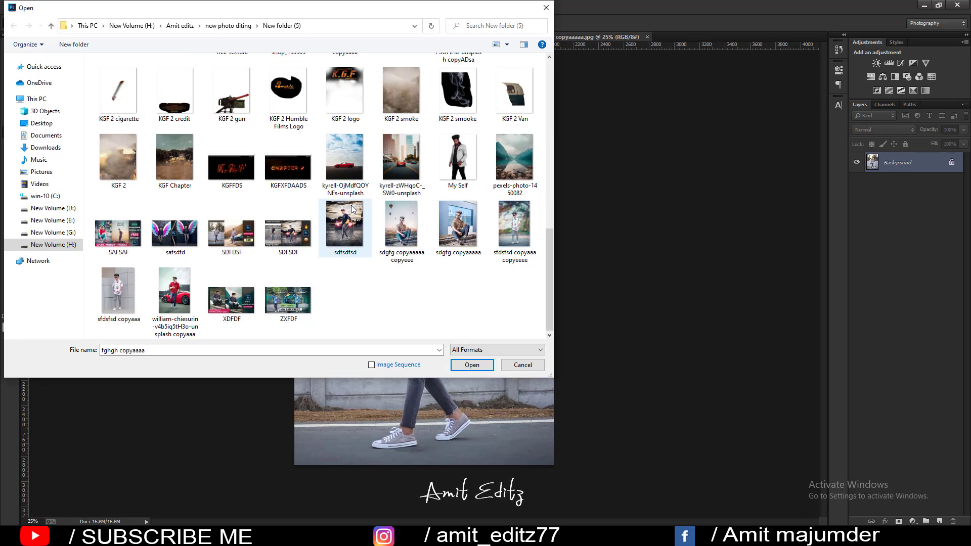
Go to the pk phoography 09 folder, open the yellow-shirt photo by mistake, then close it
{"action": "left_click", "coordinate": [70, 245]}
{"action": "double_click", "coordinate": [186, 96]}
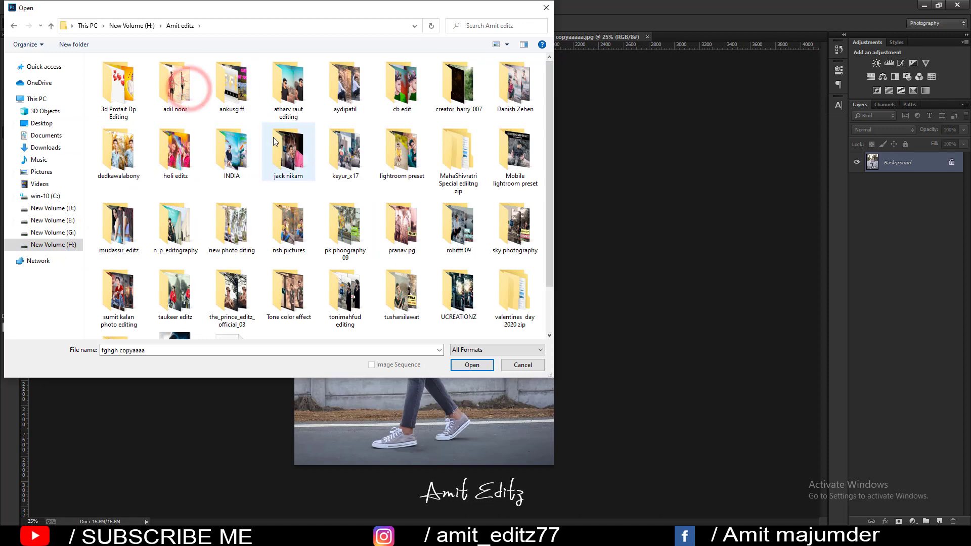
{"action": "left_click", "coordinate": [347, 231]}
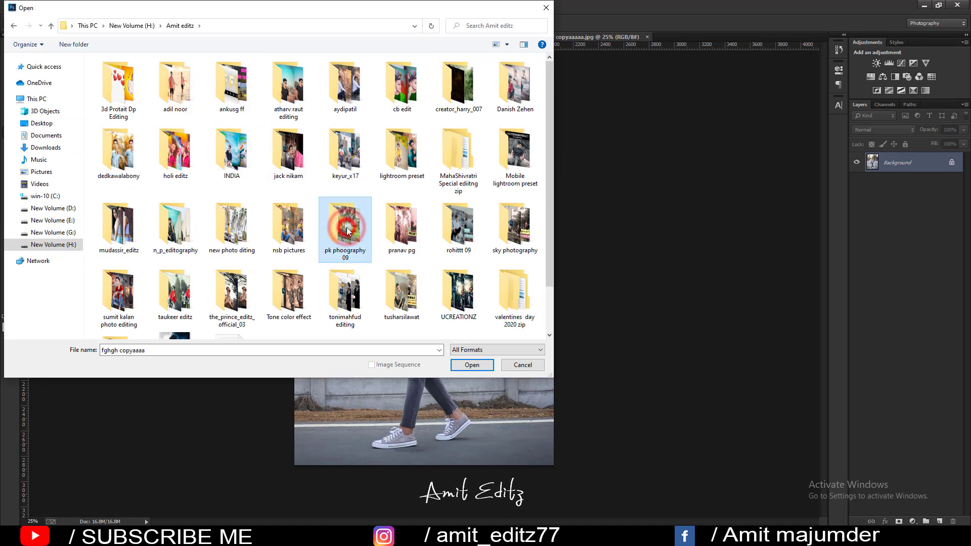
{"action": "double_click", "coordinate": [348, 230]}
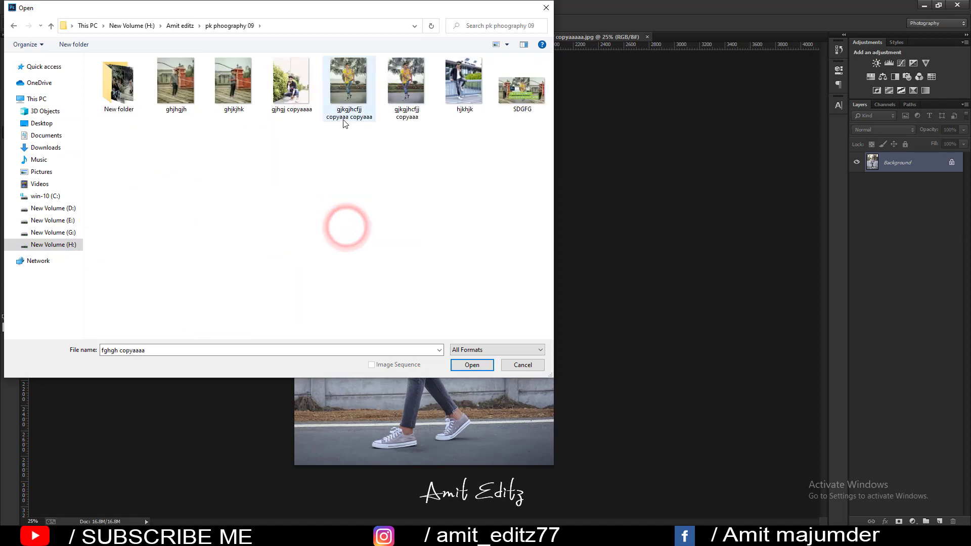
{"action": "left_click", "coordinate": [345, 84]}
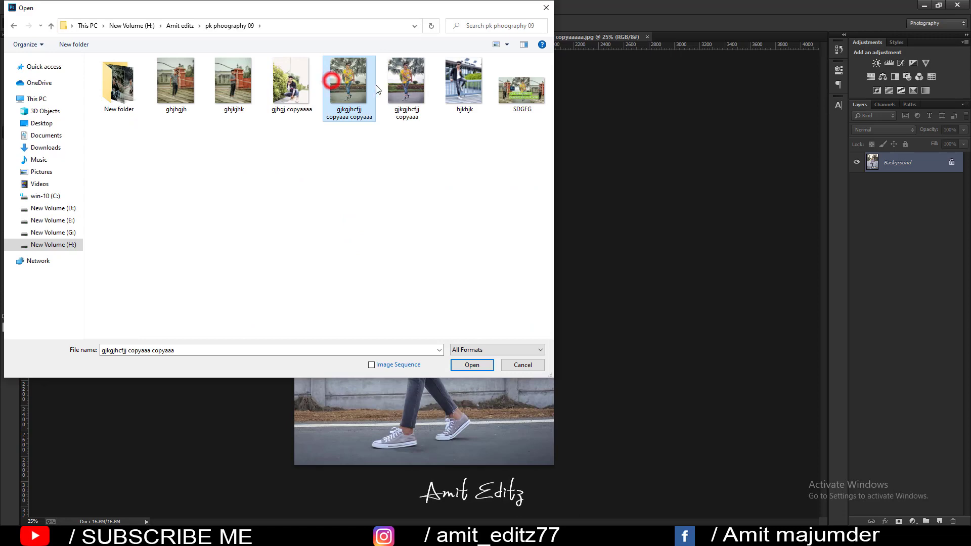
{"action": "left_click", "coordinate": [474, 366]}
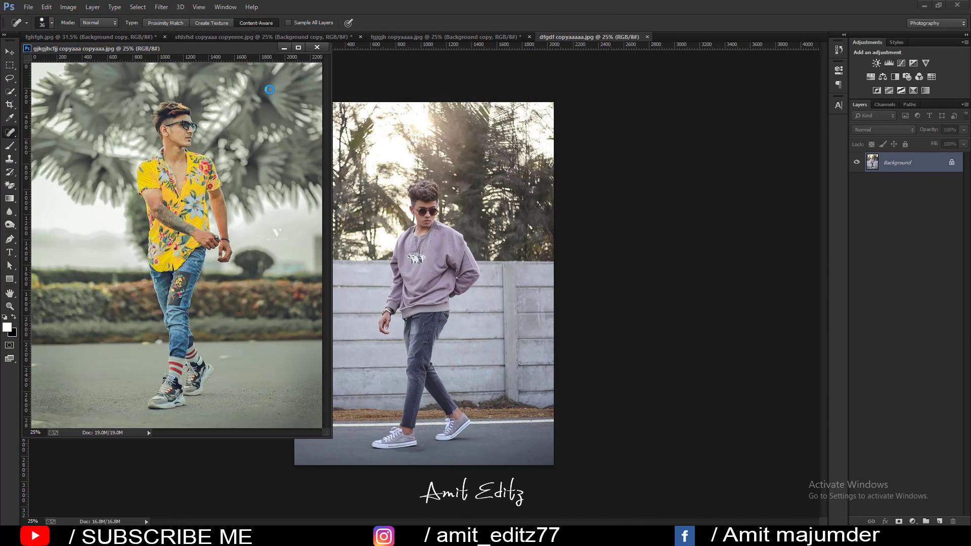
{"action": "left_click", "coordinate": [325, 46]}
{"action": "left_click", "coordinate": [29, 7]}
Open gjhgj copyaaaa.jpg and dock it into the tab bar beside the other photos
{"action": "left_click", "coordinate": [44, 26]}
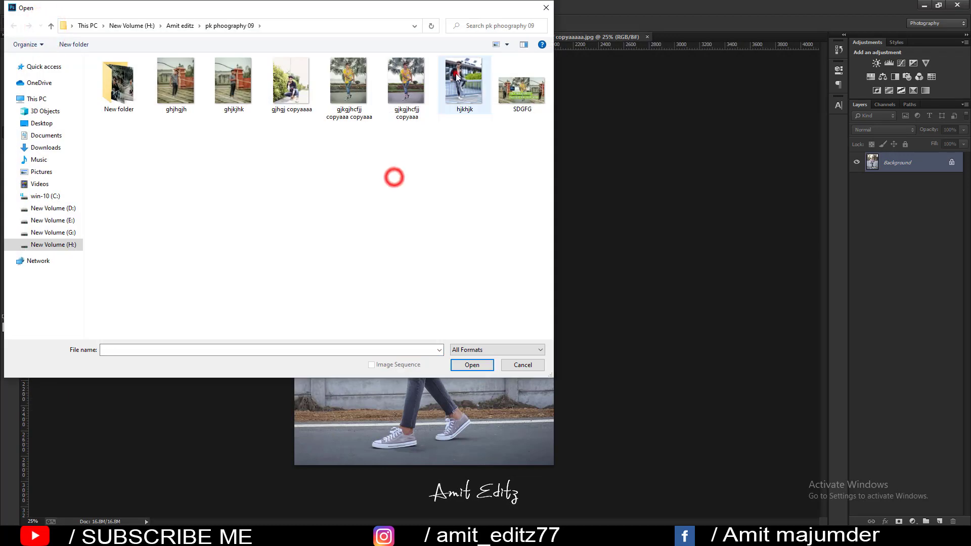
{"action": "left_click", "coordinate": [463, 80]}
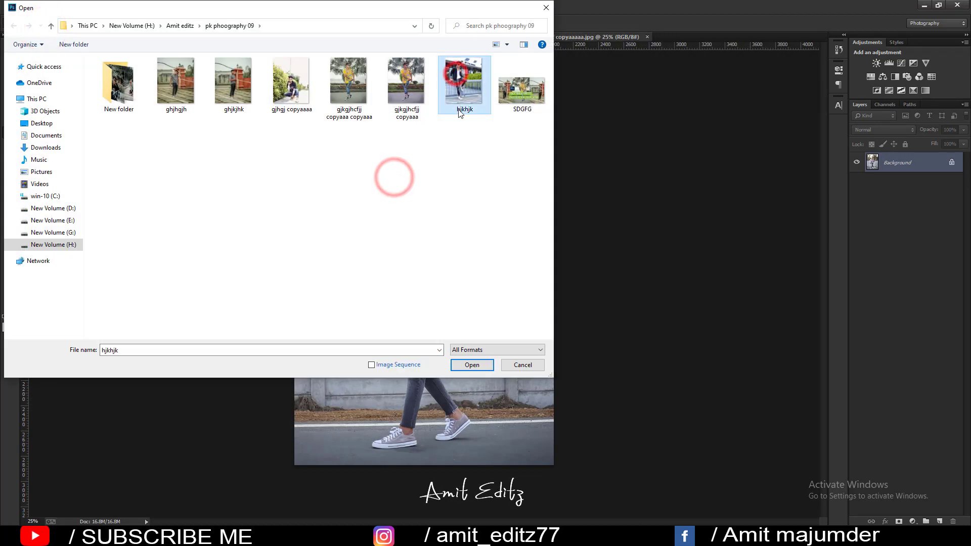
{"action": "left_click", "coordinate": [253, 140]}
{"action": "left_click", "coordinate": [291, 81]}
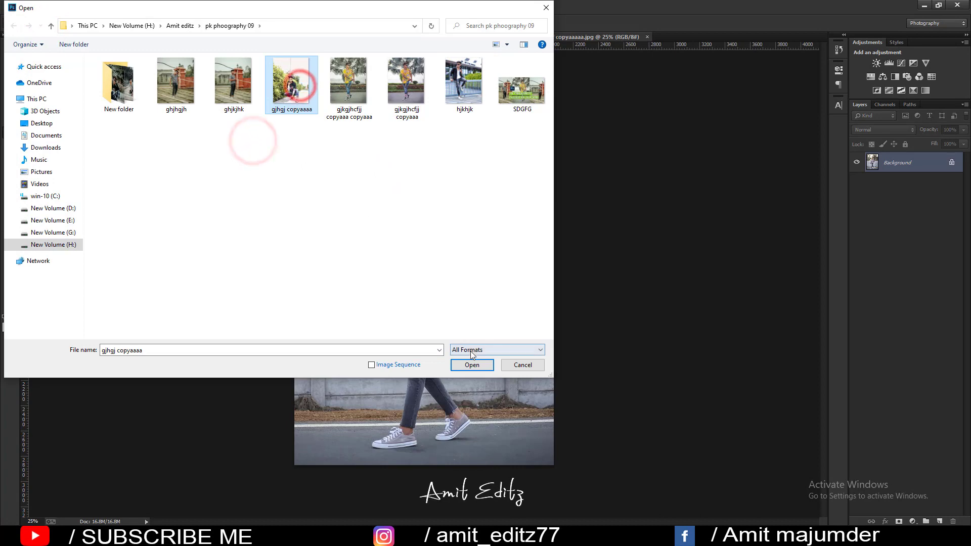
{"action": "left_click", "coordinate": [471, 367]}
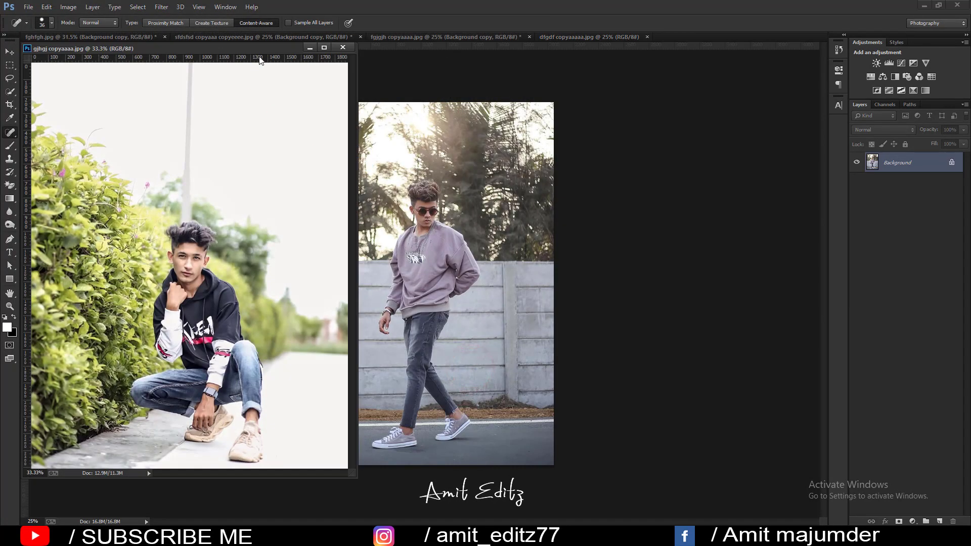
{"action": "left_click_drag", "start_coordinate": [436, 48], "coordinate": [569, 38]}
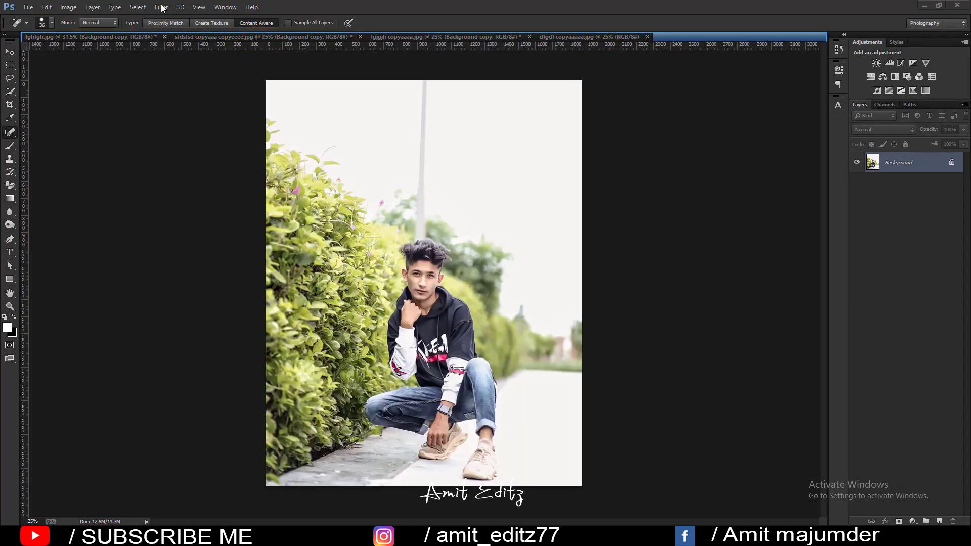
In Camera Raw Filter, load the dark preset .xmp, compare Before/After, and click OK
{"action": "left_click", "coordinate": [162, 7]}
{"action": "left_click", "coordinate": [182, 66]}
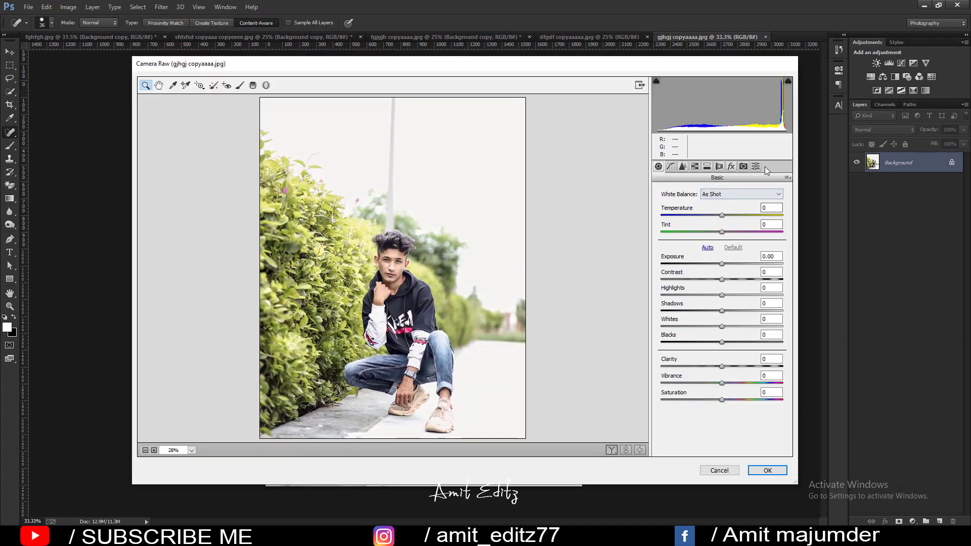
{"action": "left_click", "coordinate": [756, 166]}
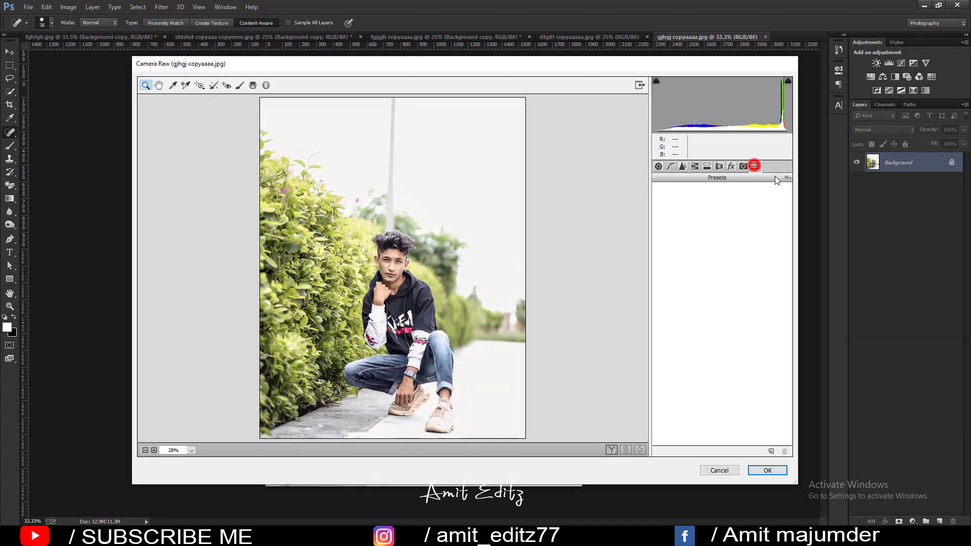
{"action": "left_click", "coordinate": [787, 178]}
{"action": "left_click", "coordinate": [797, 277]}
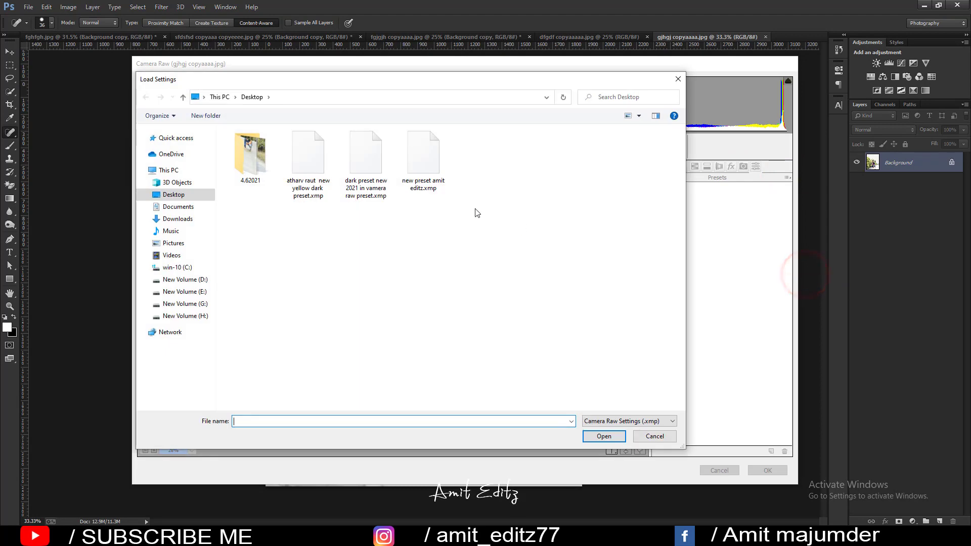
{"action": "left_click", "coordinate": [344, 148]}
{"action": "left_click", "coordinate": [602, 436]}
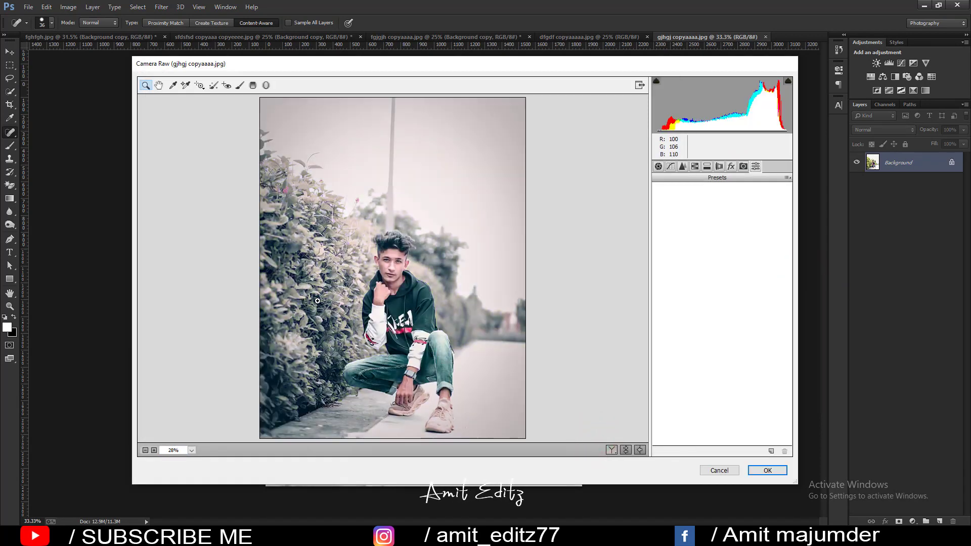
{"action": "left_click", "coordinate": [611, 449]}
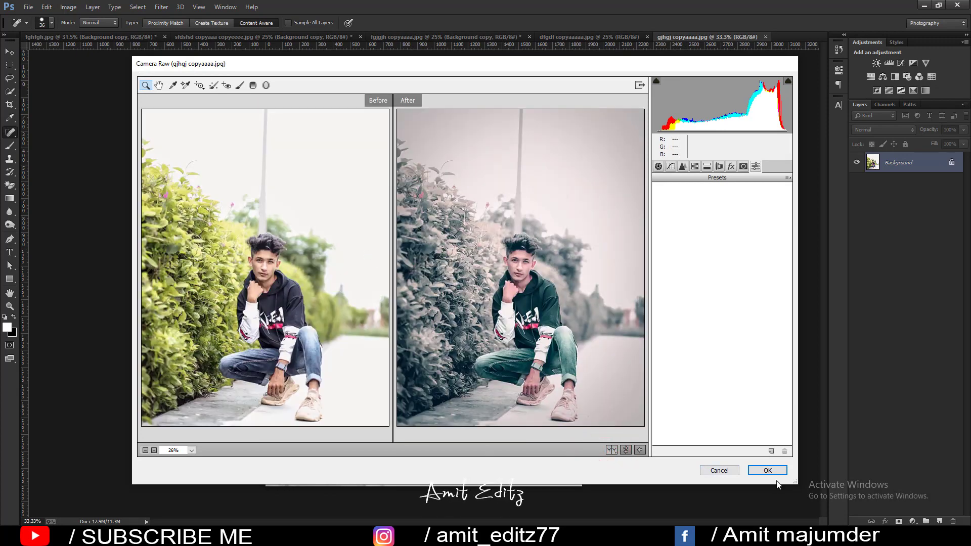
{"action": "left_click", "coordinate": [768, 470]}
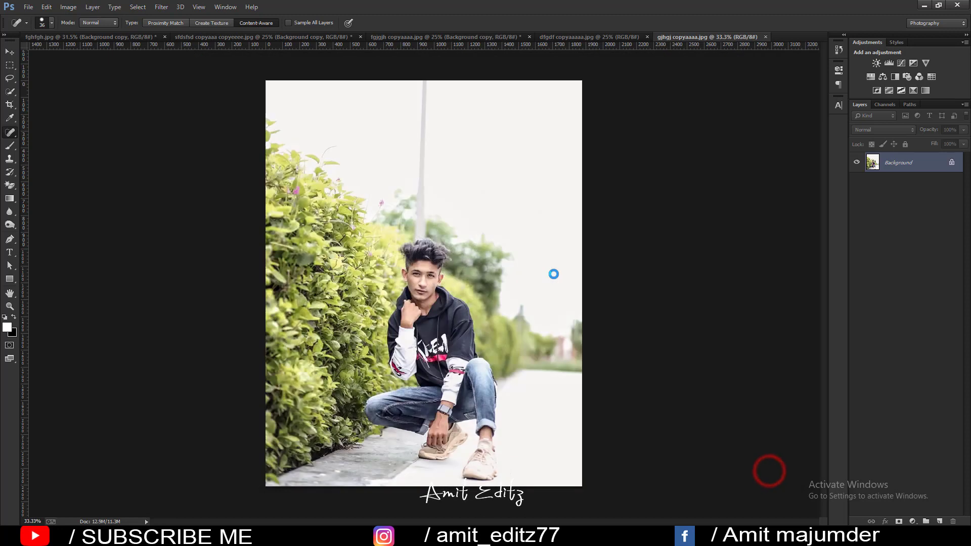